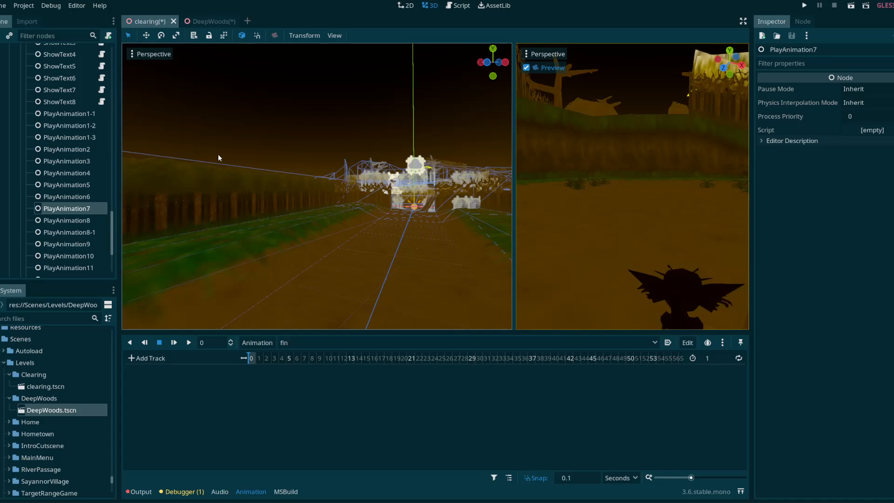
Step: Save the DeepWoods scene and return to the clearing scene
{"action": "left_click", "coordinate": [212, 21]}
{"action": "key", "text": "ctrl+s"}
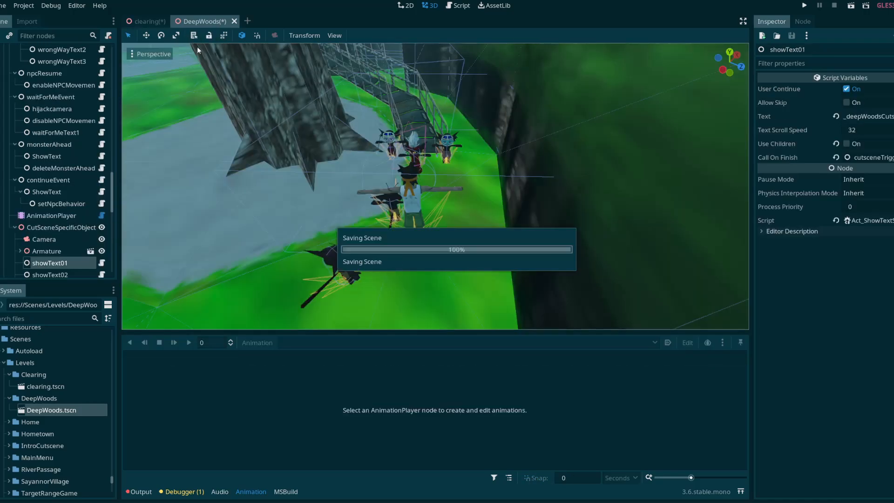
{"action": "left_click", "coordinate": [142, 22]}
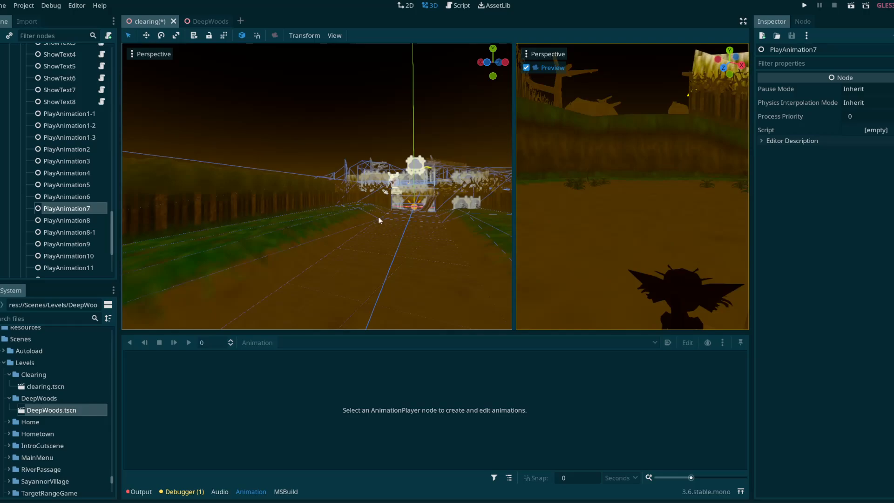
Step: Examine the clearing scene along the dirt path up to the brick tunnel entrance at its end
{"action": "left_click_drag", "start_coordinate": [514, 204], "coordinate": [516, 205]}
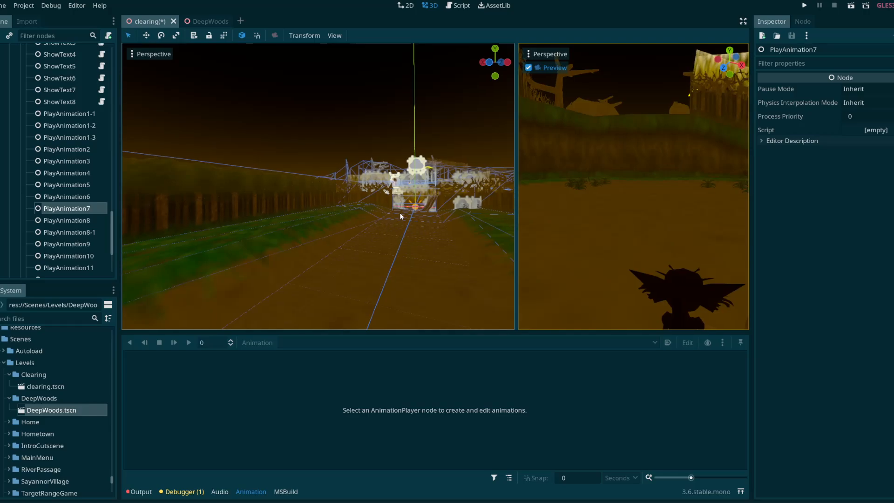
{"action": "right_click_drag", "start_coordinate": [400, 216], "coordinate": [510, 230]}
{"action": "key", "text": "w"}
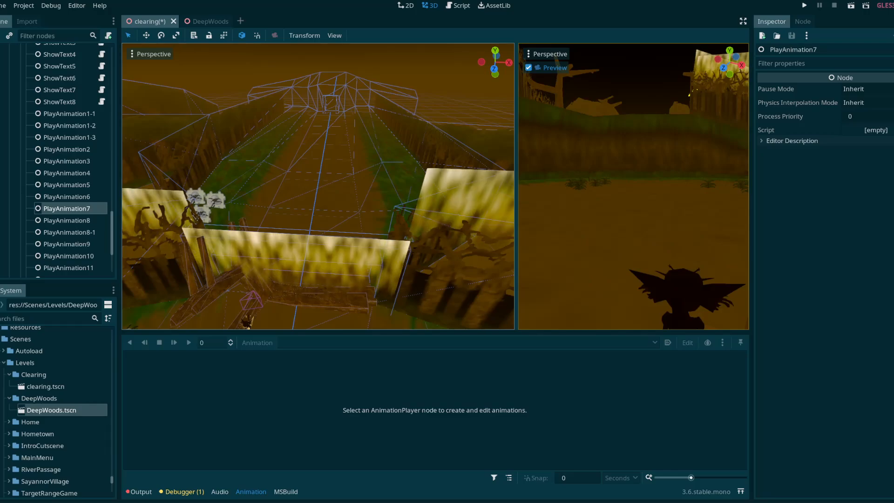
{"action": "key", "text": "w"}
{"action": "key", "text": "w"}
{"action": "right_click_drag", "start_coordinate": [510, 230], "coordinate": [514, 178]}
{"action": "key", "text": "w"}
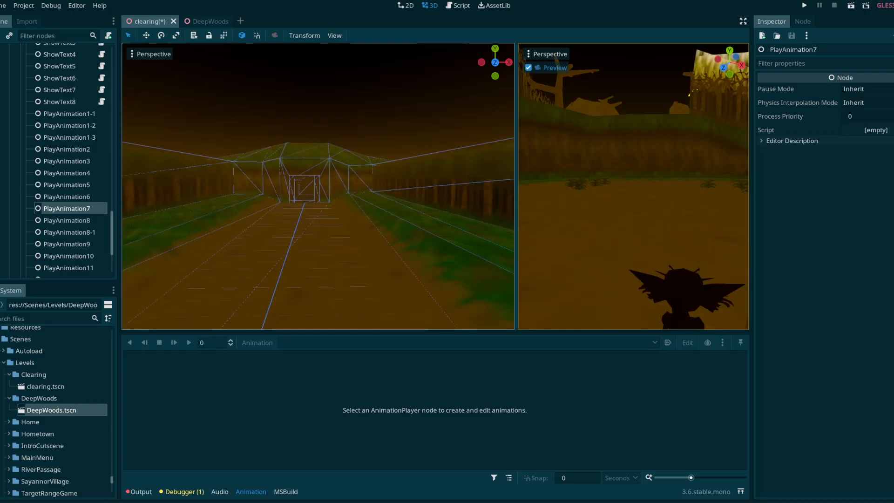
{"action": "key", "text": "w"}
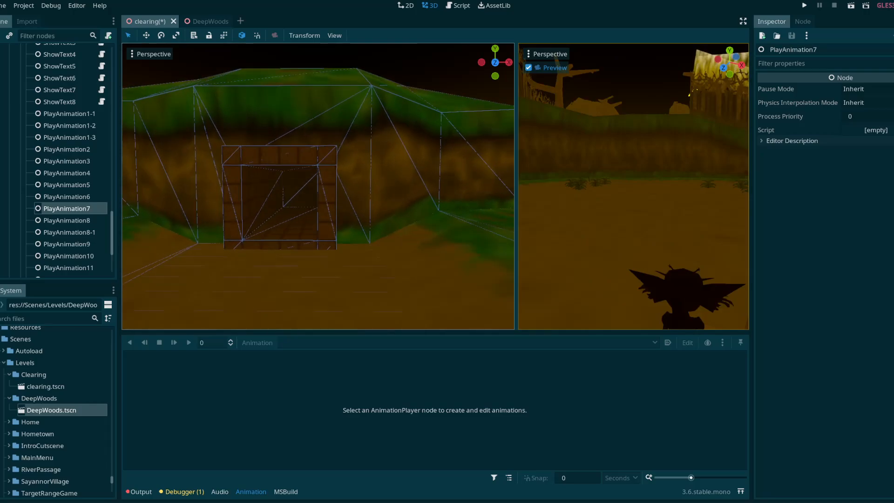
Step: Close the DeepWoods scene and open dungeon1.tscn from the dungeon1 level folder, viewing its chained, padlocked door
{"action": "left_click", "coordinate": [201, 21]}
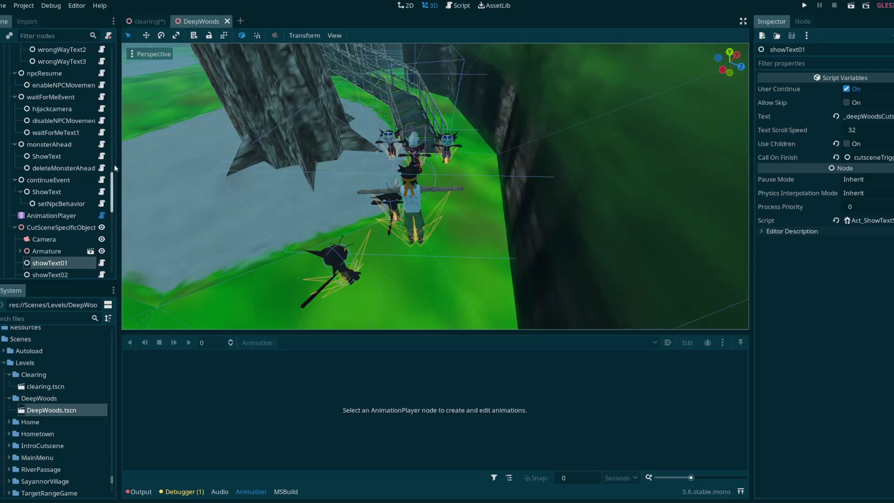
{"action": "left_click", "coordinate": [227, 21]}
{"action": "scroll", "coordinate": [54, 386], "scroll_direction": "down", "scroll_amount": 5}
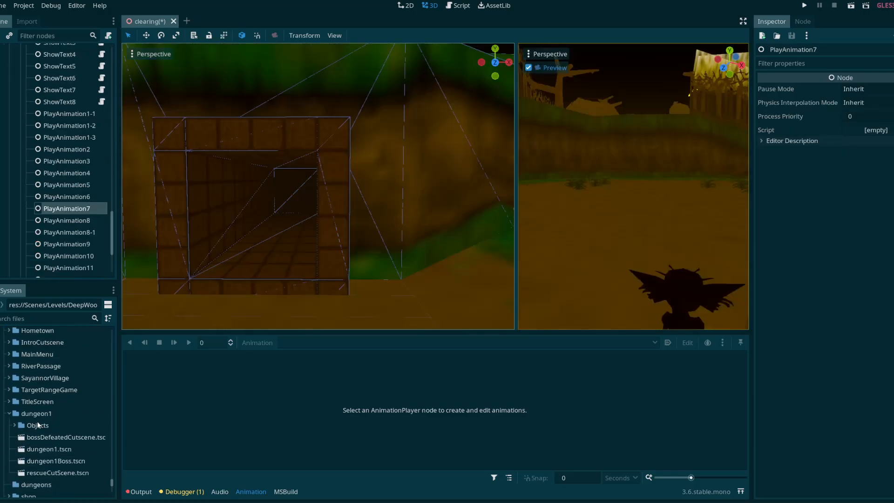
{"action": "left_click", "coordinate": [38, 429]}
{"action": "double_click", "coordinate": [38, 431]}
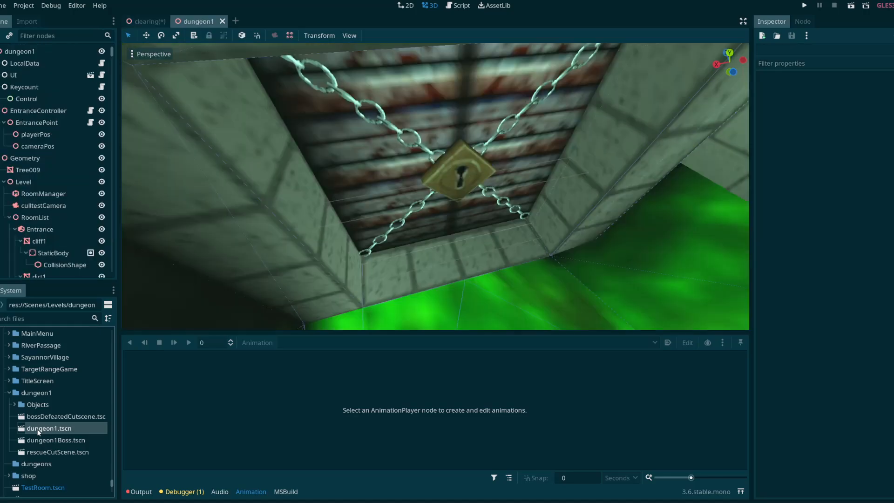
{"action": "mouse_move", "coordinate": [336, 280]}
{"action": "right_mouse_down"}
{"action": "mouse_move", "coordinate": [447, 274]}
{"action": "mouse_move", "coordinate": [419, 269]}
{"action": "mouse_move", "coordinate": [339, 294]}
{"action": "right_mouse_up"}
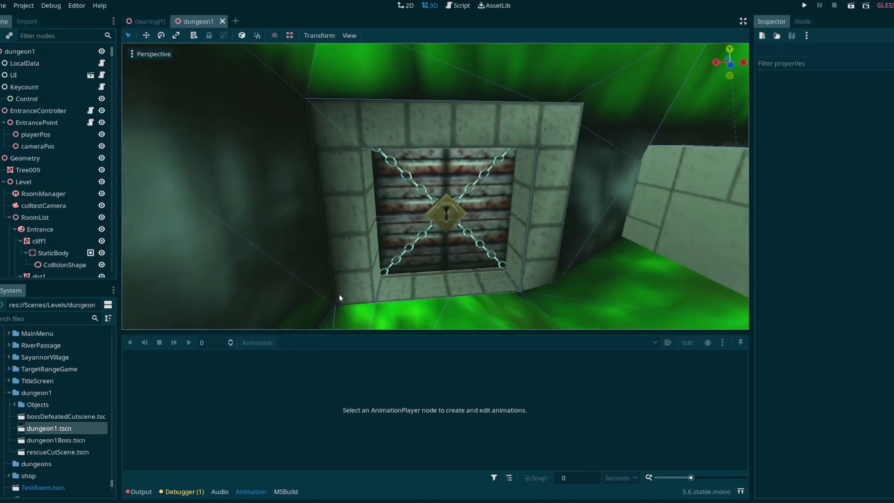
Step: Compare the brick tunnel entrance in the clearing scene with the chained door in the dungeon1 scene
{"action": "left_click", "coordinate": [148, 21]}
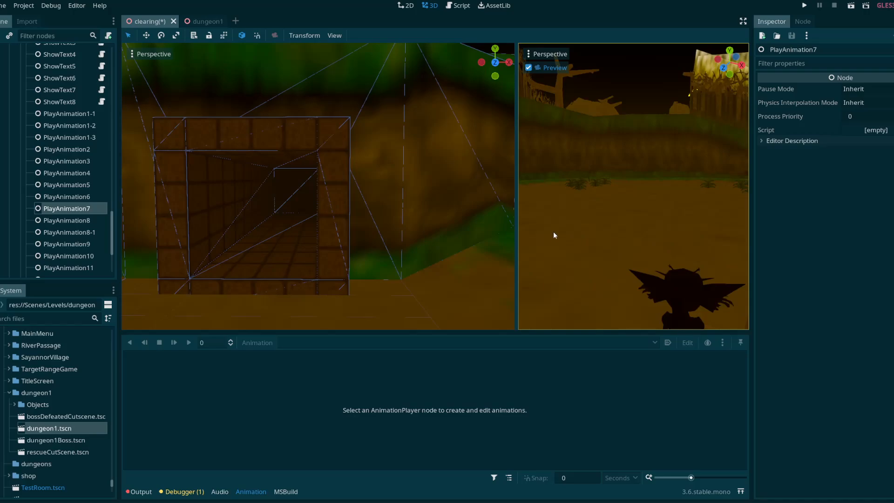
{"action": "left_click_drag", "start_coordinate": [515, 225], "coordinate": [501, 226]}
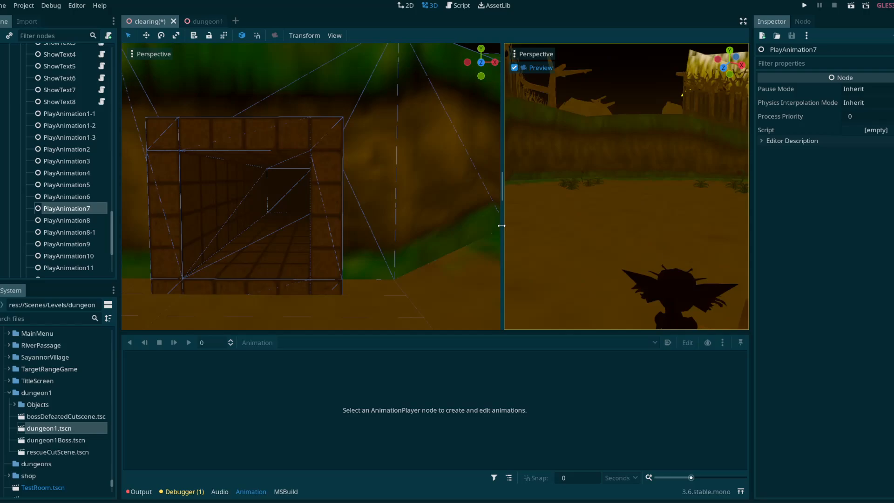
{"action": "left_click", "coordinate": [205, 21]}
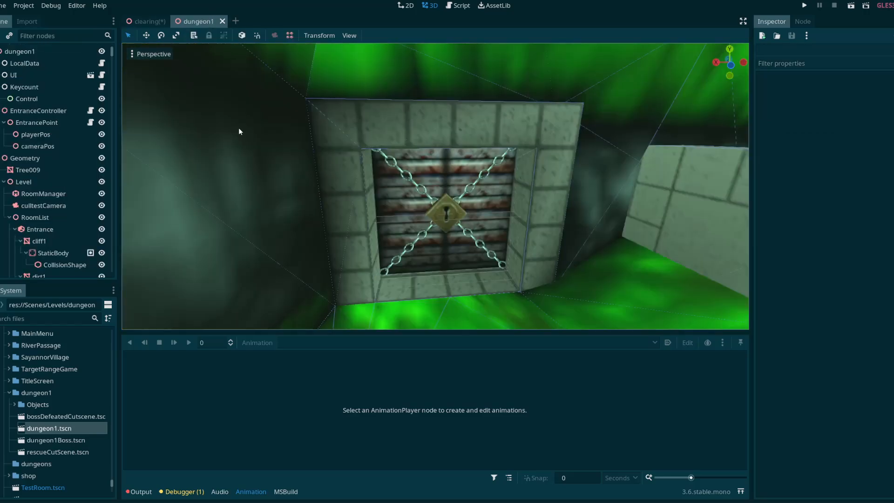
{"action": "left_click", "coordinate": [145, 21]}
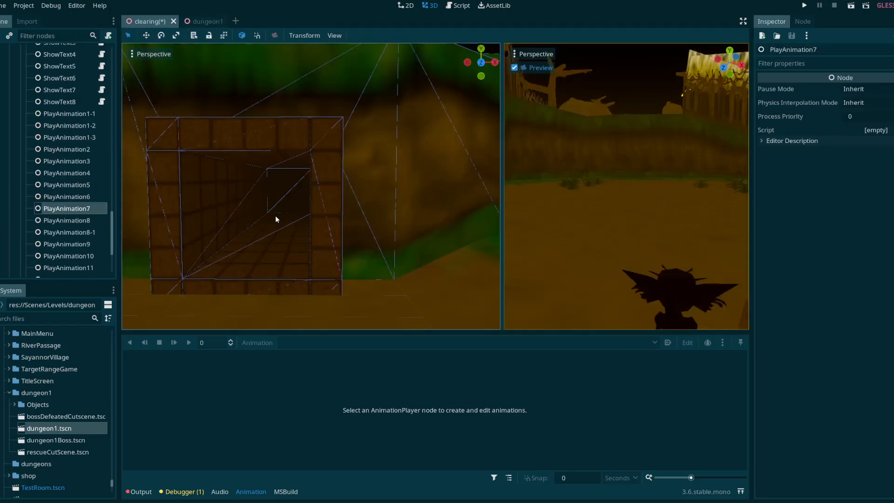
{"action": "left_click_drag", "start_coordinate": [501, 208], "coordinate": [468, 208]}
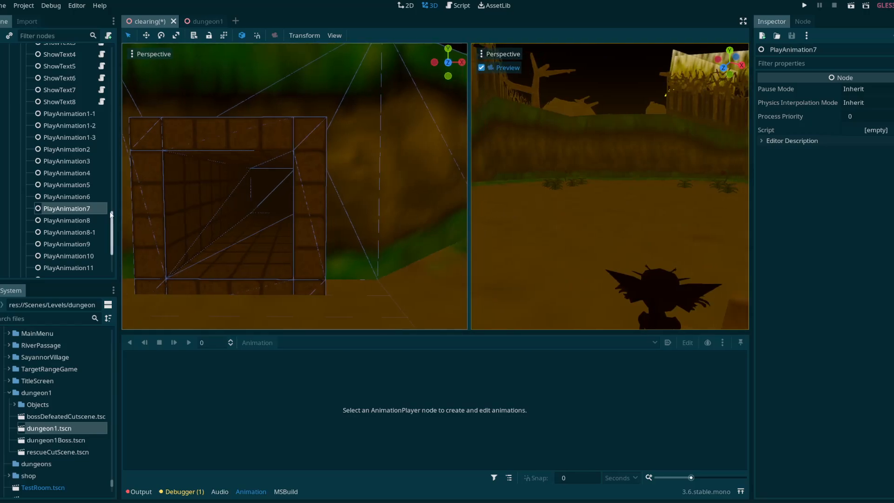
{"action": "left_click_drag", "start_coordinate": [119, 209], "coordinate": [94, 209]}
Step: Inspect the clearing's brick tunnel entrance and the surrounding path and walls from several angles
{"action": "right_click_drag", "start_coordinate": [308, 243], "coordinate": [606, 243]}
{"action": "right_click_drag", "start_coordinate": [190, 243], "coordinate": [461, 263]}
{"action": "key", "text": "w"}
{"action": "key", "text": "w"}
{"action": "key", "text": "s"}
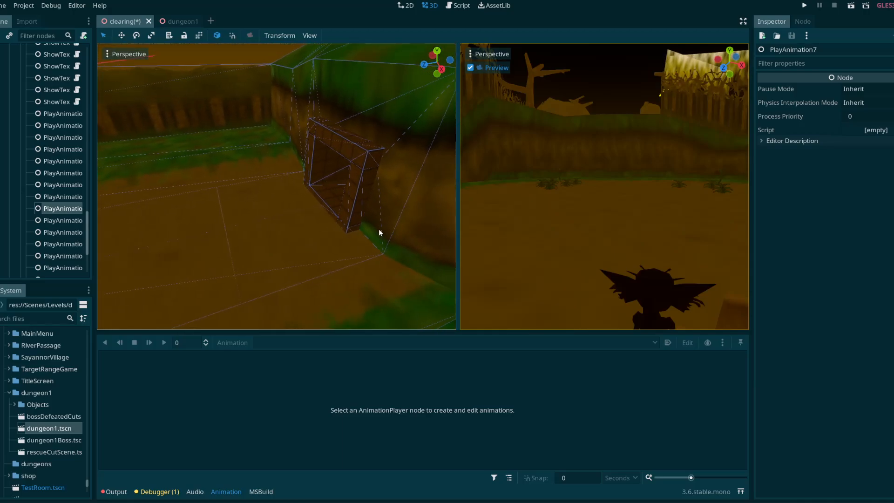
{"action": "right_click_drag", "start_coordinate": [379, 229], "coordinate": [223, 199]}
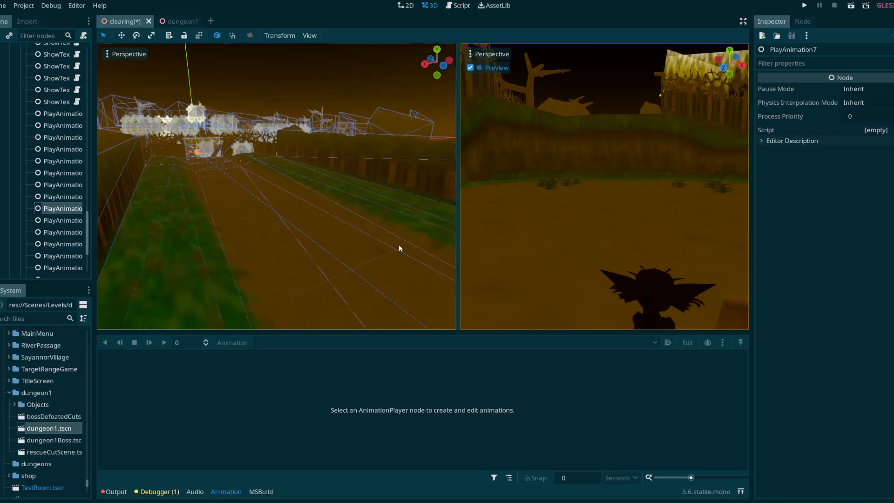
{"action": "right_click_drag", "start_coordinate": [395, 253], "coordinate": [535, 289]}
{"action": "left_click_drag", "start_coordinate": [457, 197], "coordinate": [444, 200]}
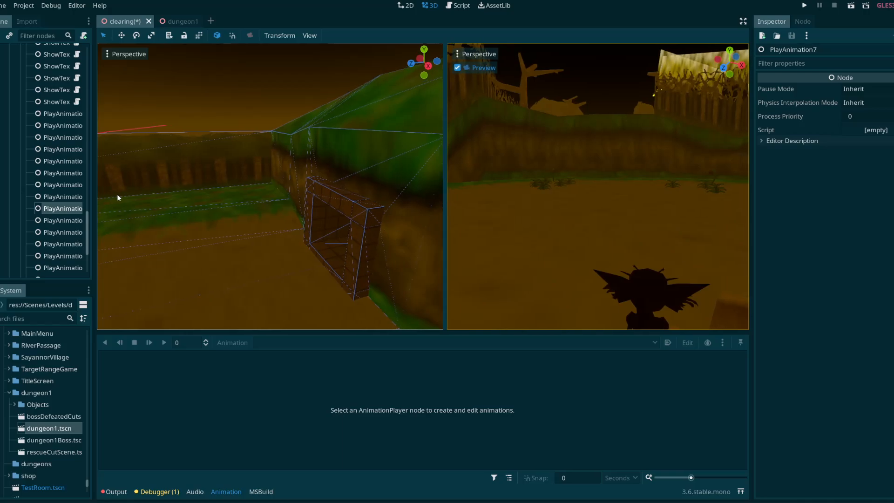
{"action": "left_click_drag", "start_coordinate": [94, 196], "coordinate": [104, 198]}
{"action": "right_click_drag", "start_coordinate": [237, 217], "coordinate": [364, 207]}
{"action": "key", "text": "w"}
{"action": "key", "text": "s"}
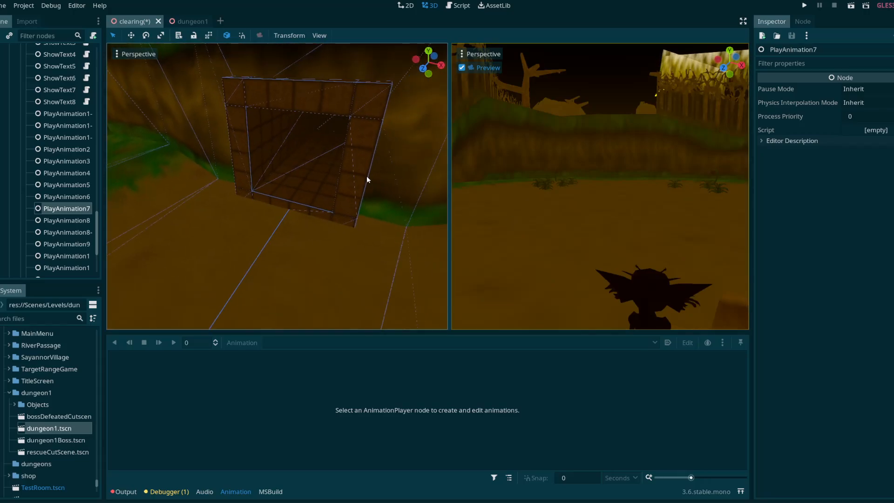
Step: Look over the dungeon1 scene once more and save the clearing scene
{"action": "left_click", "coordinate": [194, 22]}
{"action": "right_click_drag", "start_coordinate": [298, 163], "coordinate": [260, 177]}
{"action": "key", "text": "w"}
{"action": "key", "text": "s"}
{"action": "left_click", "coordinate": [134, 21]}
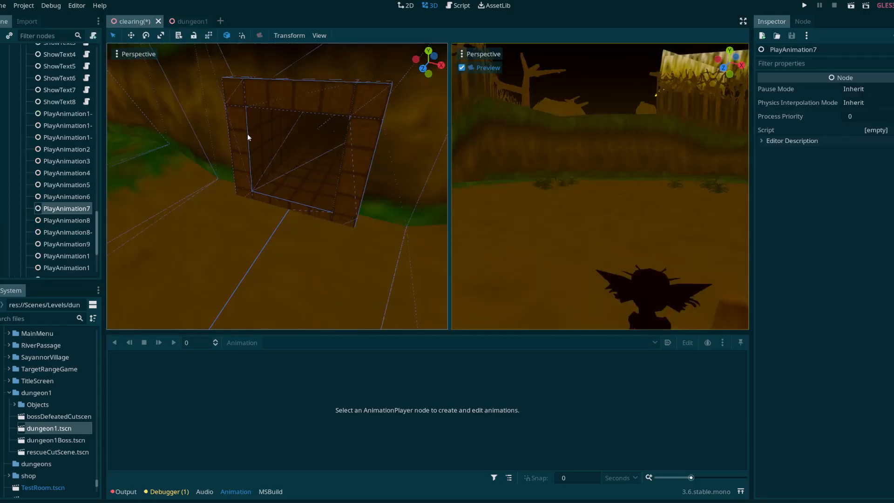
{"action": "key", "text": "ctrl+s"}
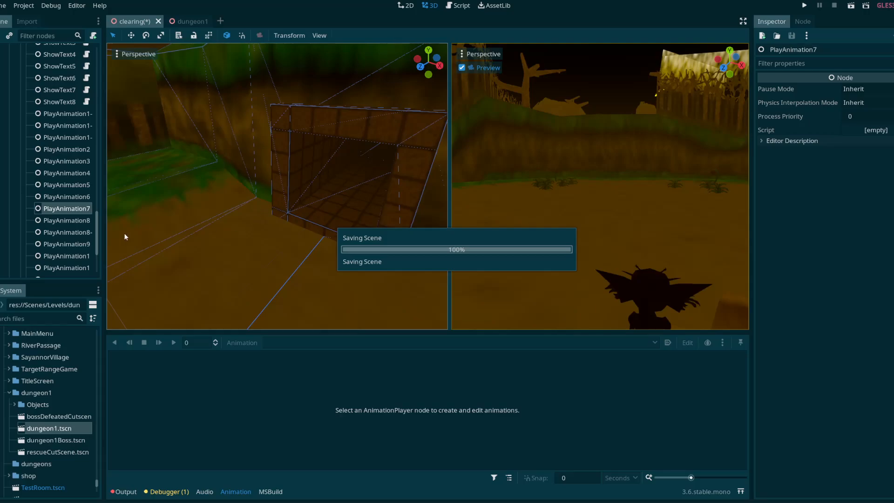
{"action": "left_click_drag", "start_coordinate": [106, 234], "coordinate": [113, 235]}
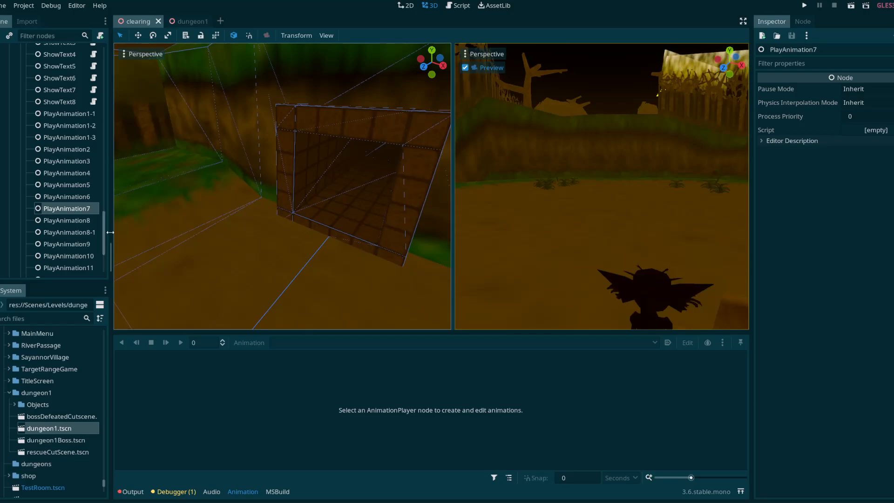
{"action": "left_click_drag", "start_coordinate": [109, 233], "coordinate": [114, 232]}
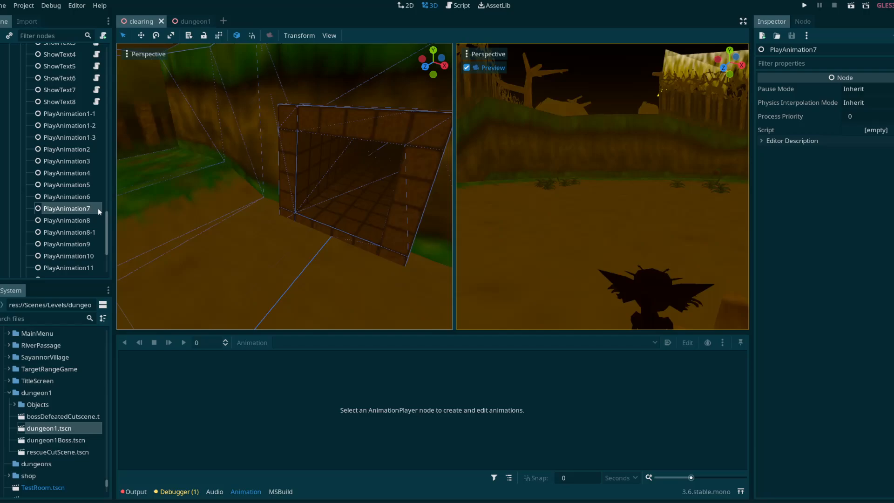
{"action": "scroll", "coordinate": [82, 219], "scroll_direction": "up", "scroll_amount": 5}
{"action": "scroll", "coordinate": [80, 214], "scroll_direction": "down", "scroll_amount": 6}
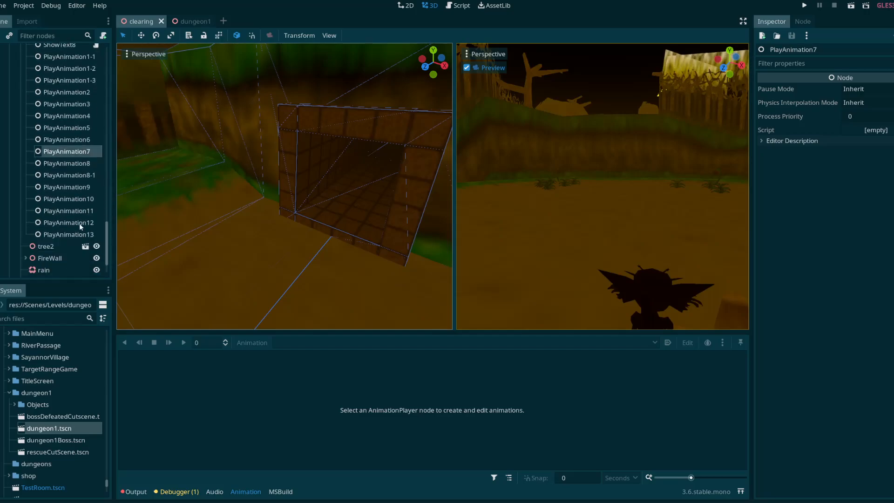
{"action": "left_click_drag", "start_coordinate": [114, 224], "coordinate": [118, 224]}
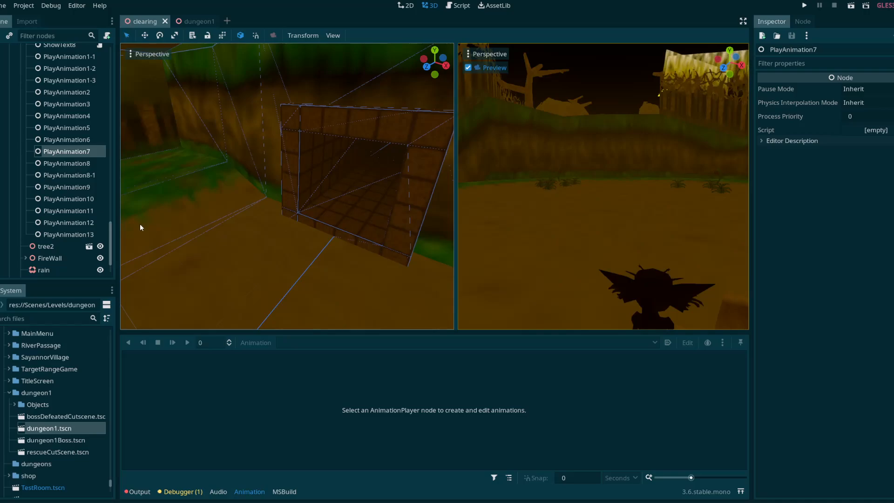
{"action": "left_click_drag", "start_coordinate": [119, 220], "coordinate": [113, 221]}
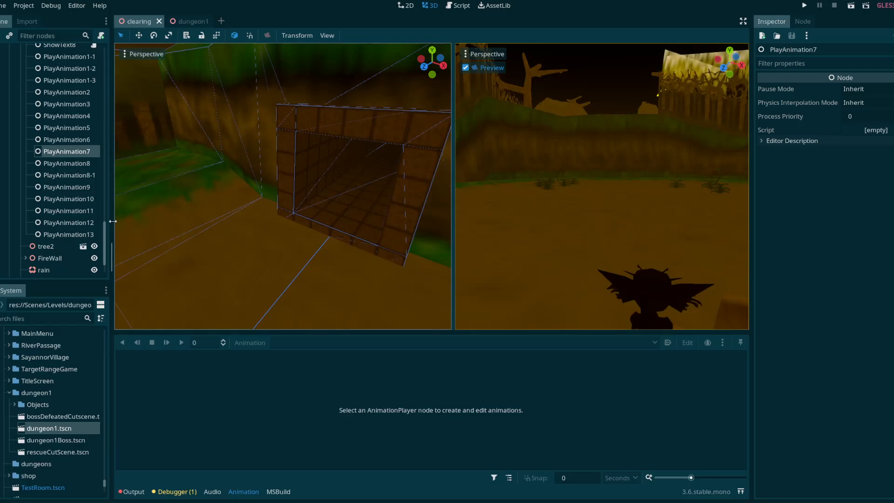
{"action": "left_click_drag", "start_coordinate": [86, 280], "coordinate": [82, 280]}
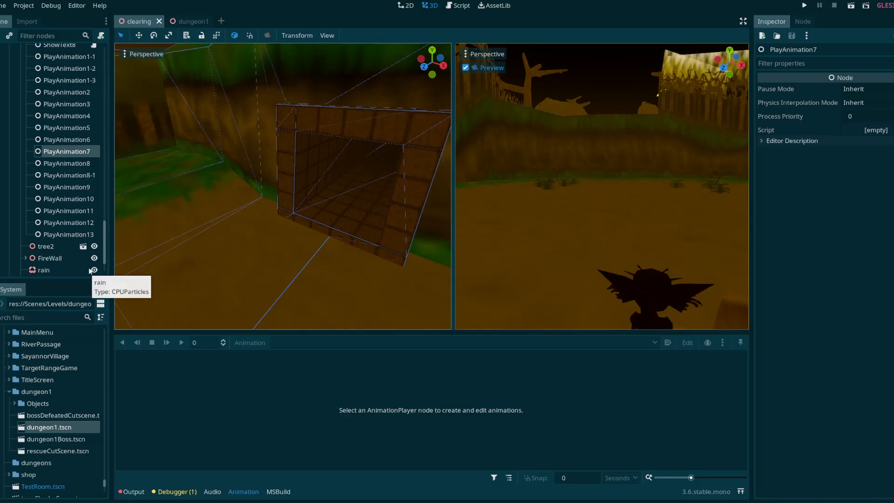
Step: Select the cutscene's AnimationPlayer node below rain in the clearing scene and load its Sequence01.1 animation
{"action": "scroll", "coordinate": [68, 244], "scroll_direction": "down", "scroll_amount": 3}
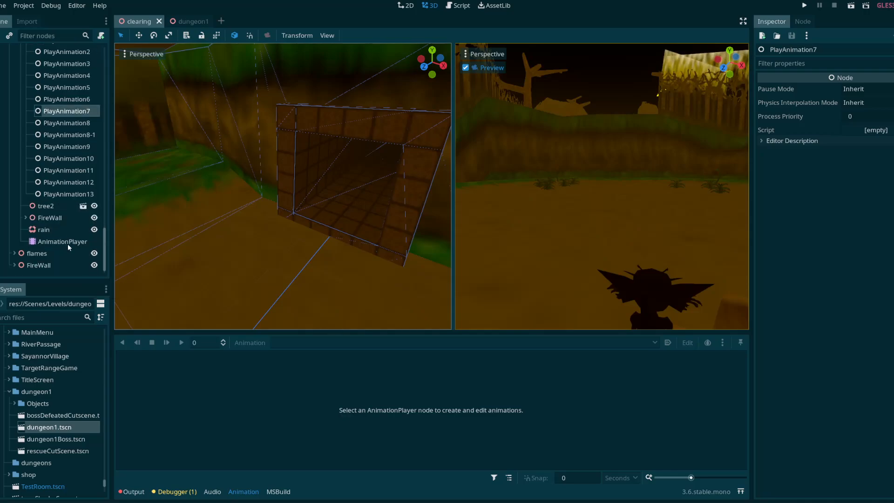
{"action": "left_click", "coordinate": [68, 244]}
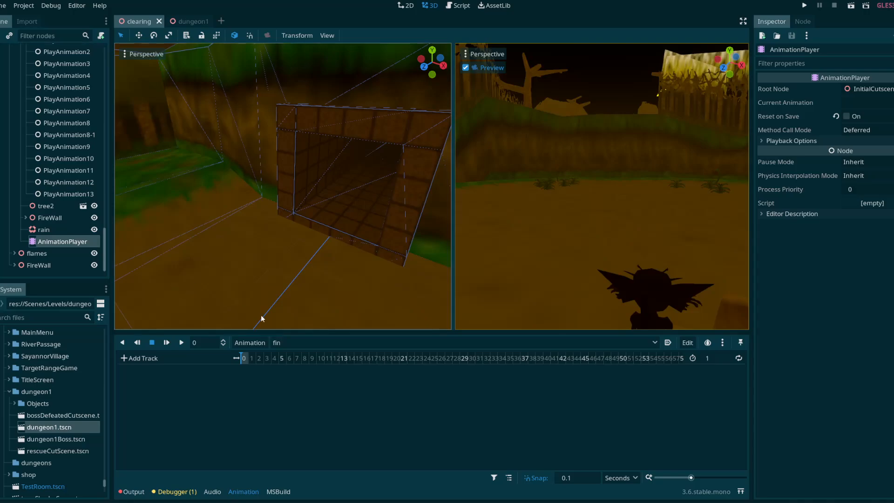
{"action": "left_click", "coordinate": [299, 342]}
{"action": "left_click", "coordinate": [322, 254]}
{"action": "right_click_drag", "start_coordinate": [323, 254], "coordinate": [325, 263]}
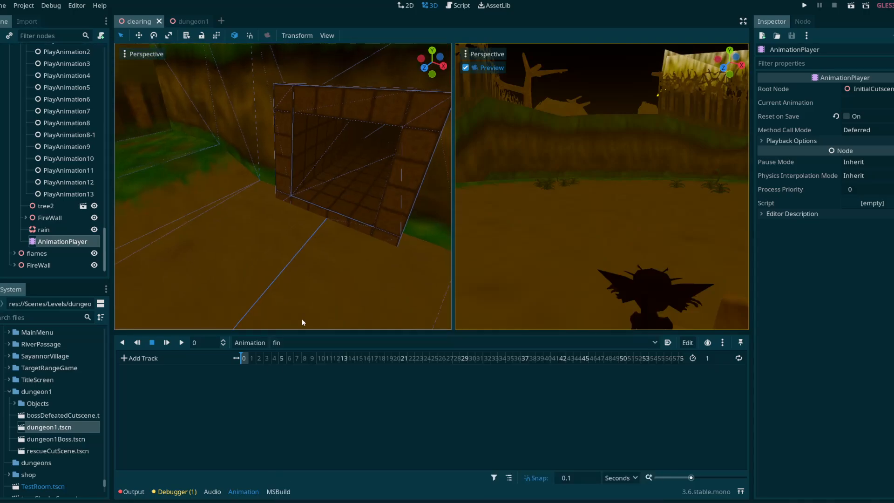
{"action": "left_click", "coordinate": [297, 342]}
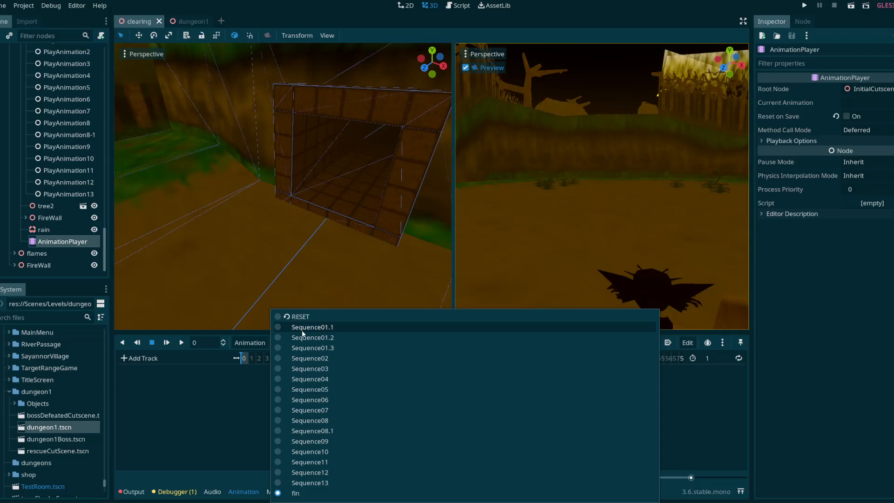
{"action": "left_click", "coordinate": [302, 329]}
Step: Enlarge the camera preview viewport in width and height, with Sequence01.1 at time 0
{"action": "left_click_drag", "start_coordinate": [454, 258], "coordinate": [416, 259]}
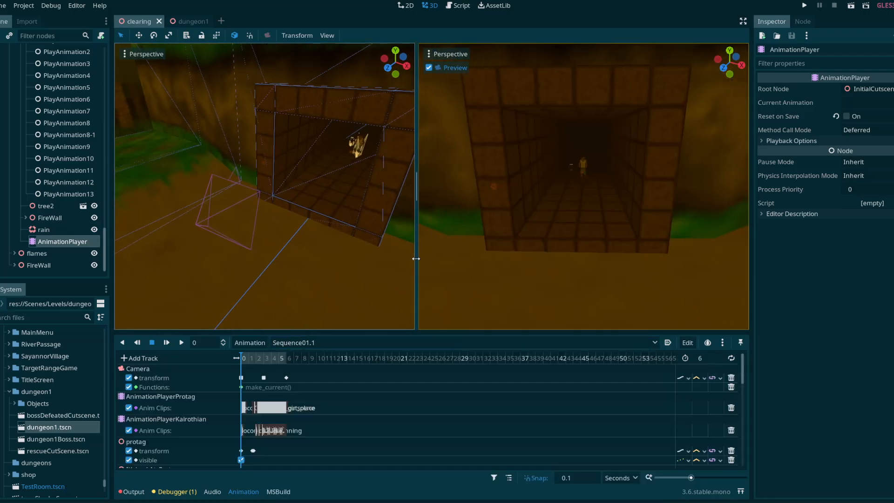
{"action": "mouse_move", "coordinate": [244, 358]}
{"action": "left_mouse_down"}
{"action": "mouse_move", "coordinate": [251, 358]}
{"action": "mouse_move", "coordinate": [239, 358]}
{"action": "left_mouse_up"}
{"action": "left_click_drag", "start_coordinate": [416, 263], "coordinate": [268, 253]}
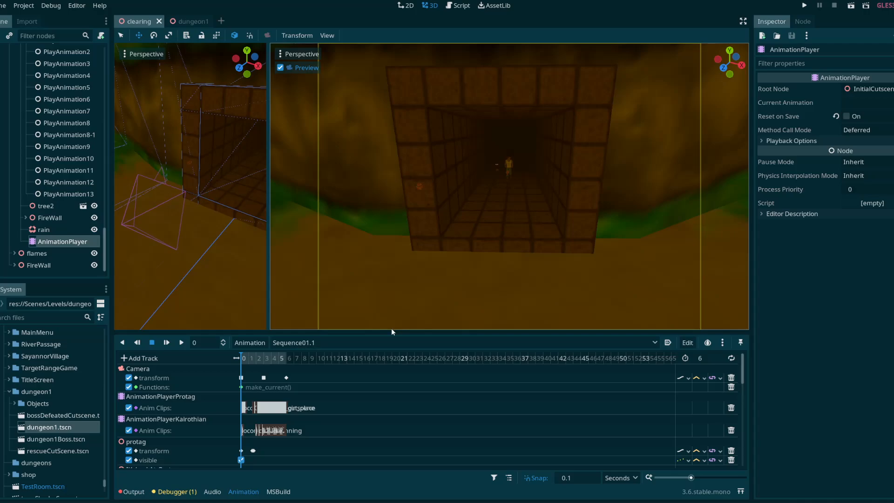
{"action": "left_click_drag", "start_coordinate": [391, 329], "coordinate": [386, 381]}
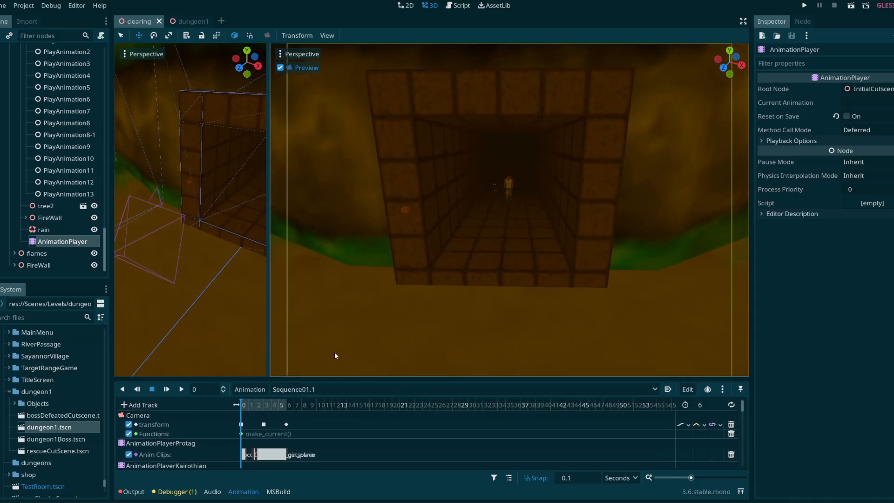
Step: Preview Sequence01.1 from its start, then load Sequence01.2 in the cutscene's animation editor
{"action": "left_click", "coordinate": [293, 389]}
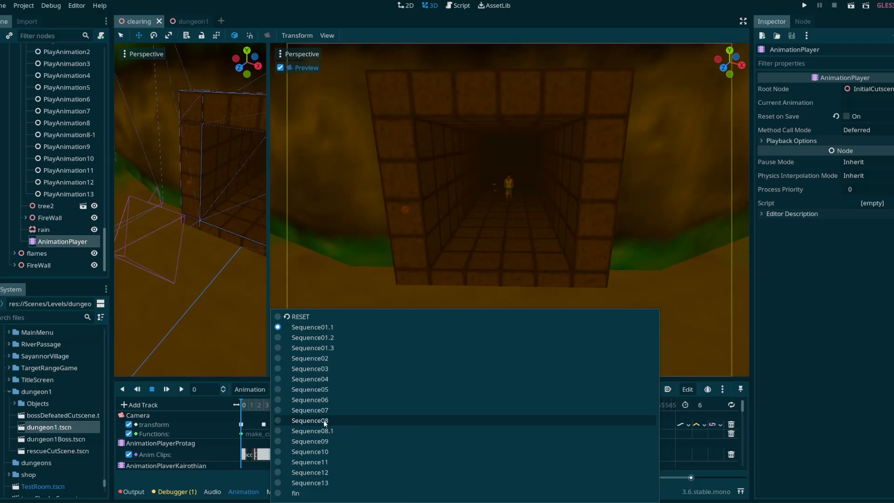
{"action": "left_click", "coordinate": [311, 331]}
{"action": "mouse_move", "coordinate": [243, 407]}
{"action": "left_mouse_down"}
{"action": "mouse_move", "coordinate": [289, 405]}
{"action": "mouse_move", "coordinate": [241, 405]}
{"action": "left_mouse_up"}
{"action": "left_click", "coordinate": [291, 389]}
{"action": "left_click", "coordinate": [301, 338]}
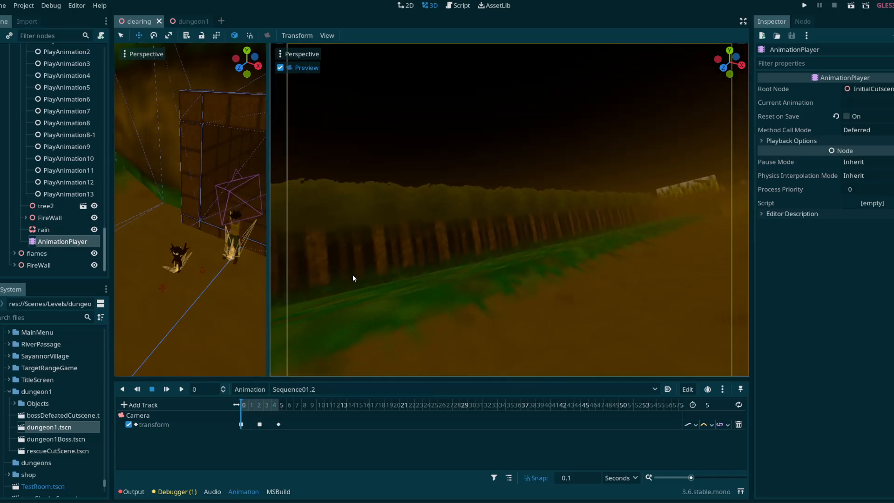
Step: Load the Sequence01.3 animation and scrub it to its end at 4 seconds
{"action": "left_click", "coordinate": [328, 388]}
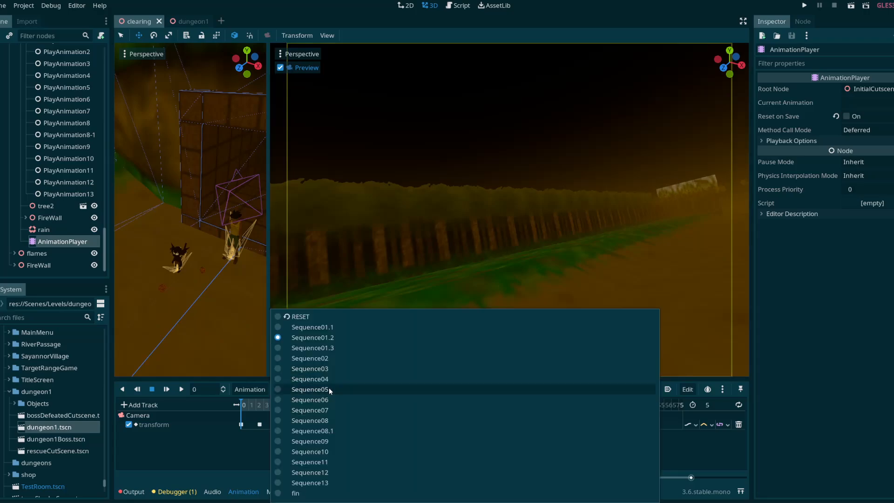
{"action": "left_click", "coordinate": [310, 347]}
{"action": "left_click_drag", "start_coordinate": [248, 406], "coordinate": [275, 408]}
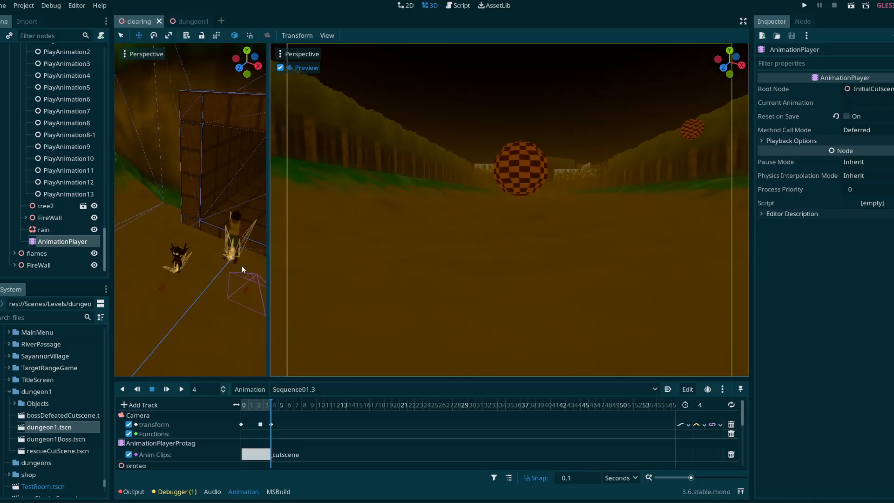
{"action": "right_click_drag", "start_coordinate": [180, 235], "coordinate": [181, 251]}
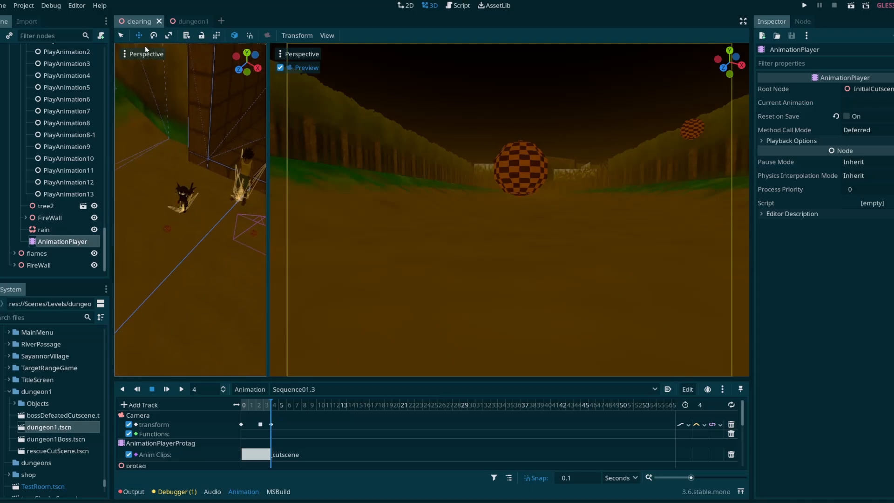
{"action": "left_click", "coordinate": [185, 211]}
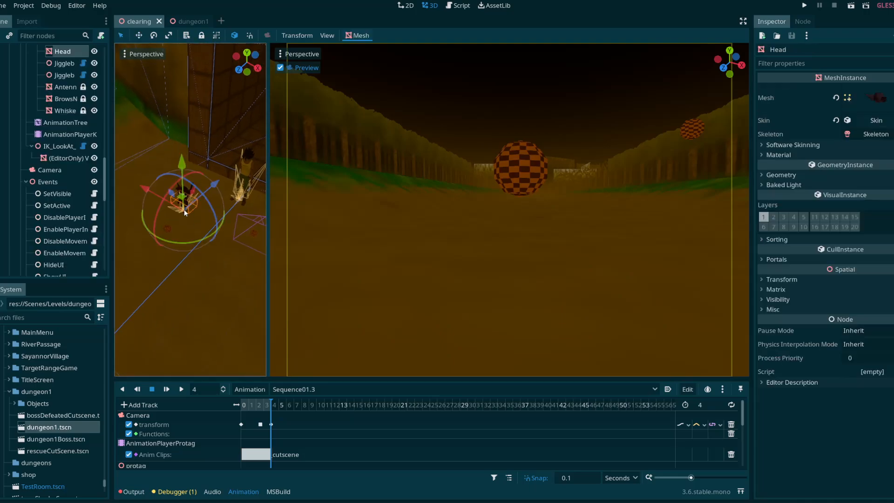
{"action": "left_click_drag", "start_coordinate": [185, 200], "coordinate": [184, 241]}
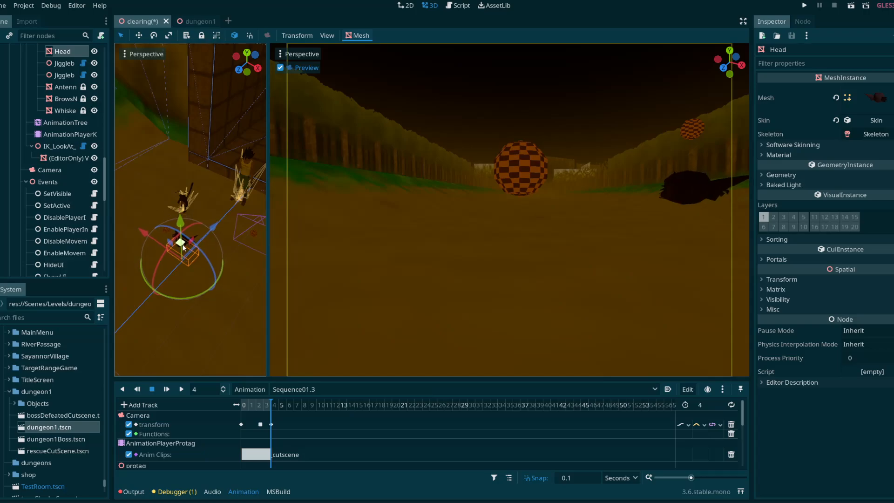
{"action": "key", "text": "ctrl+z"}
Step: Place the whole Kairothian node in front of the cutscene camera at about x 1.319, turned to about 13 degrees around Y to face it
{"action": "scroll", "coordinate": [77, 176], "scroll_direction": "up", "scroll_amount": 4}
{"action": "left_click", "coordinate": [53, 117]}
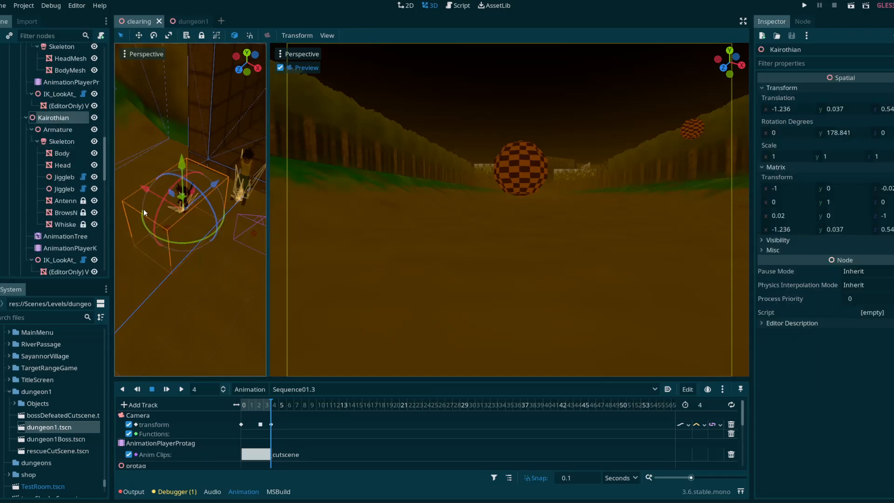
{"action": "left_click_drag", "start_coordinate": [179, 205], "coordinate": [241, 235]}
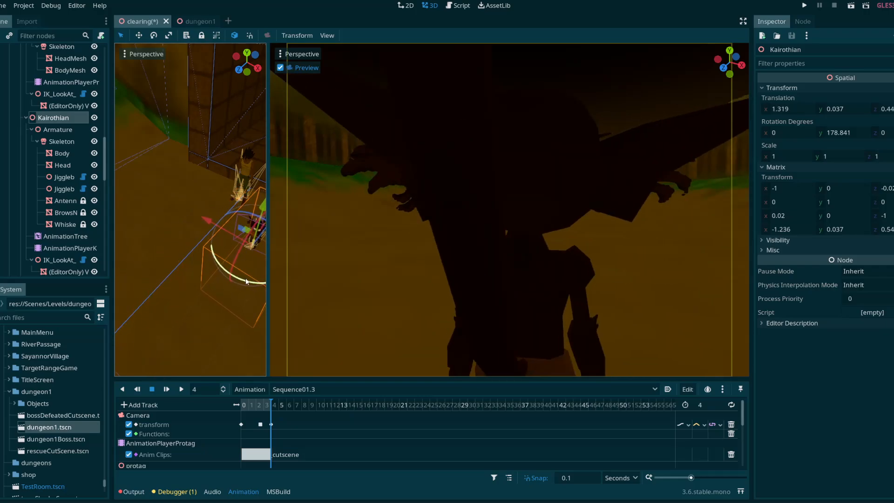
{"action": "left_click_drag", "start_coordinate": [247, 281], "coordinate": [223, 186]}
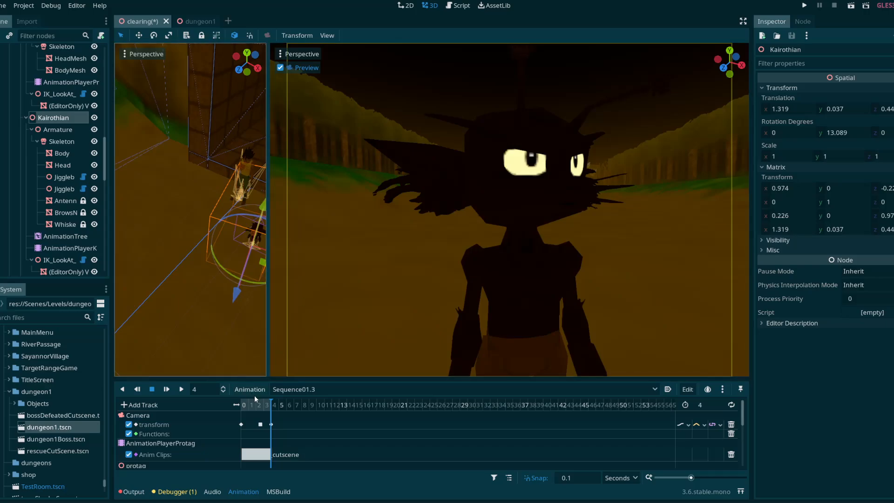
Step: Load Sequence02 and shift Kairothian farther from the cutscene camera, to about x 1.394 and z 0.73
{"action": "left_click_drag", "start_coordinate": [254, 403], "coordinate": [277, 406]}
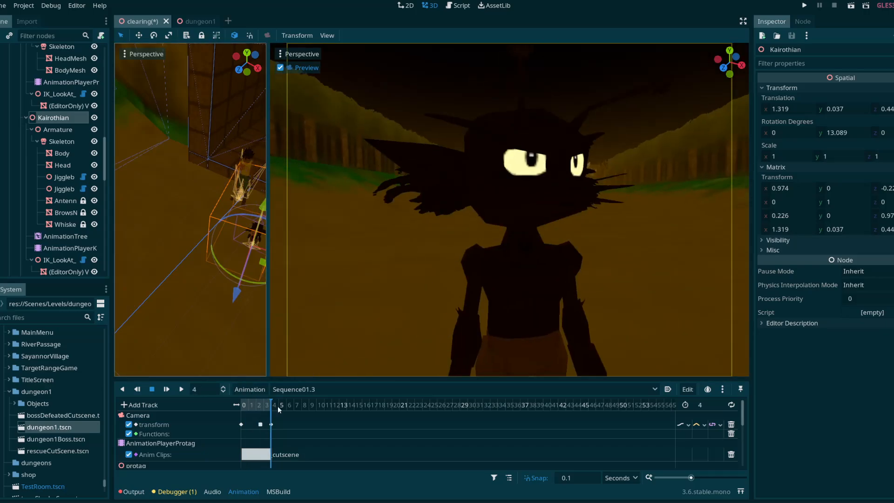
{"action": "left_click", "coordinate": [332, 389]}
{"action": "left_click", "coordinate": [324, 361]}
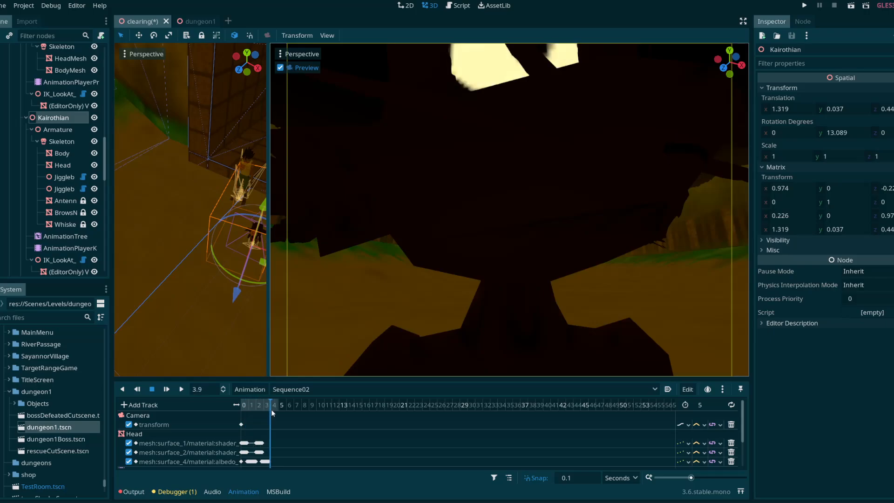
{"action": "left_click_drag", "start_coordinate": [264, 269], "coordinate": [262, 274]}
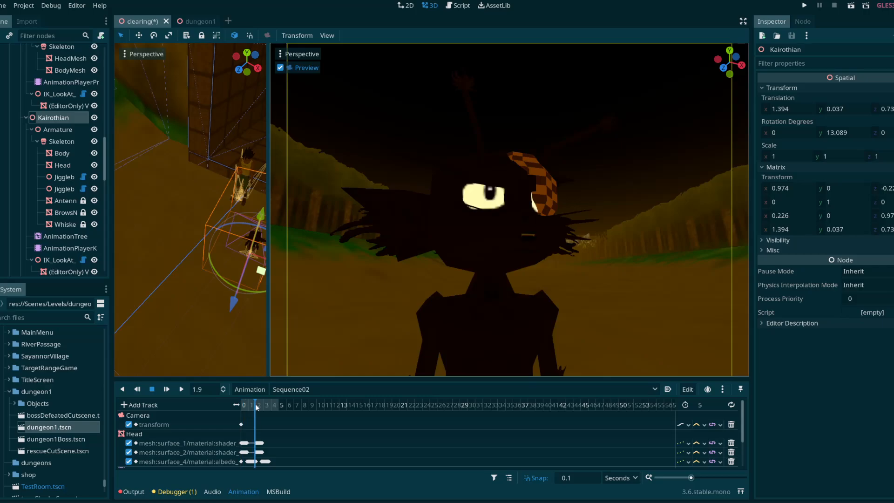
Step: Preview Sequence03 and Sequence04 in turn, scrubbing Sequence03 to about 5.6 seconds and Sequence04 to 9 seconds
{"action": "left_click", "coordinate": [288, 392]}
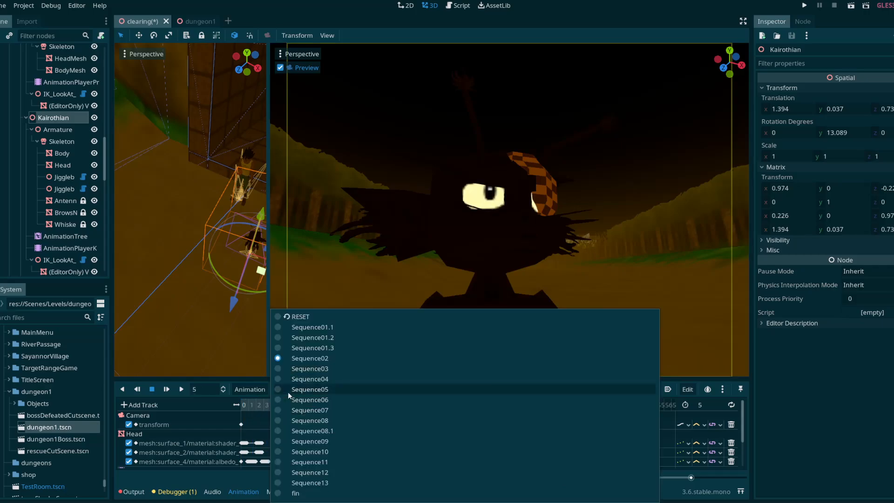
{"action": "left_click", "coordinate": [298, 371]}
{"action": "left_click_drag", "start_coordinate": [247, 408], "coordinate": [297, 405]}
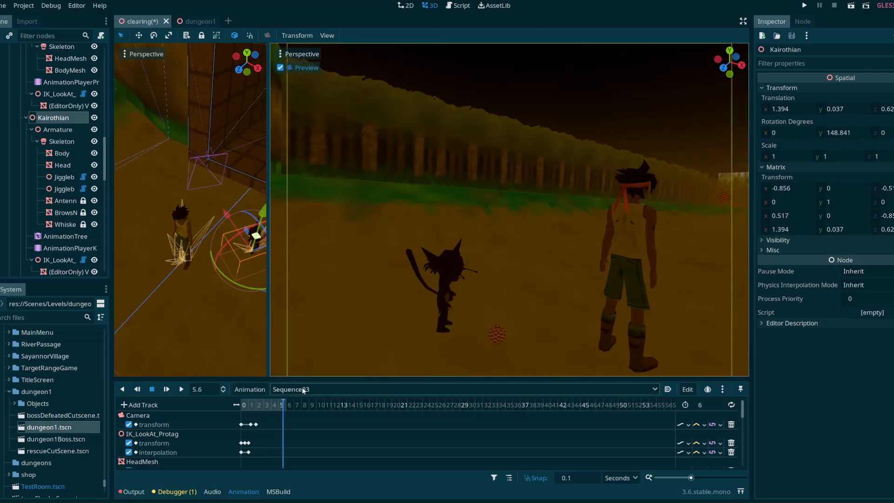
{"action": "left_click", "coordinate": [302, 389]}
{"action": "left_click", "coordinate": [316, 364]}
{"action": "left_click_drag", "start_coordinate": [265, 405], "coordinate": [304, 409]}
Step: Preview Sequence05 and Sequence06 in turn, scrubbing Sequence06 to its end at 17 seconds
{"action": "left_click", "coordinate": [316, 389]}
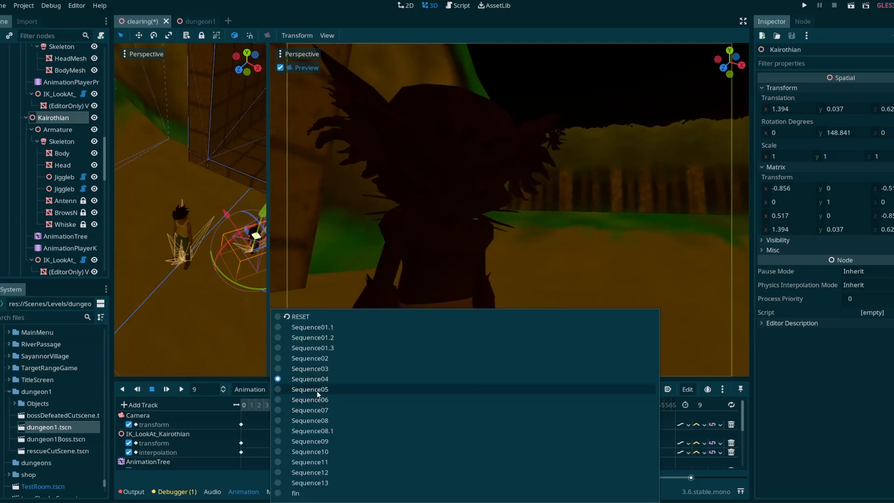
{"action": "left_click", "coordinate": [316, 325]}
{"action": "left_click_drag", "start_coordinate": [241, 405], "coordinate": [415, 409]}
{"action": "left_click", "coordinate": [339, 390]}
{"action": "left_click", "coordinate": [309, 399]}
{"action": "left_click_drag", "start_coordinate": [271, 405], "coordinate": [370, 413]}
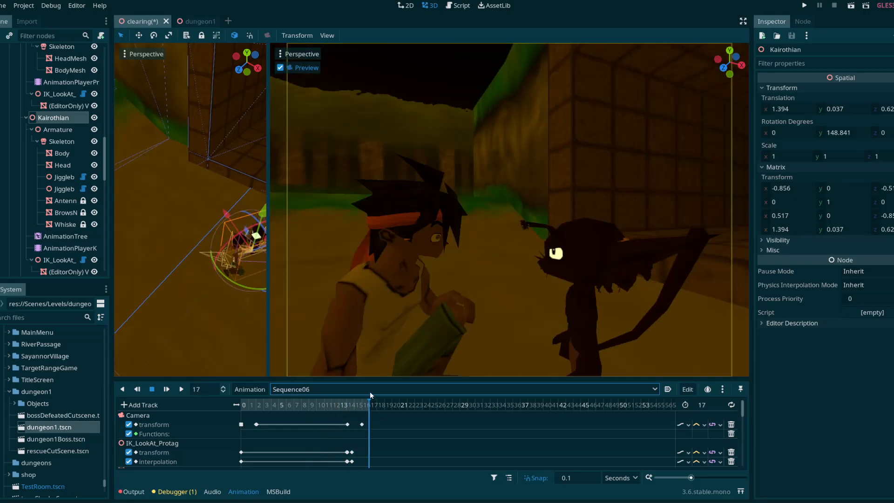
Step: Preview Sequence07 up to 10 seconds, then load Sequence08 and scrub through it
{"action": "left_click", "coordinate": [371, 391]}
{"action": "left_click", "coordinate": [333, 409]}
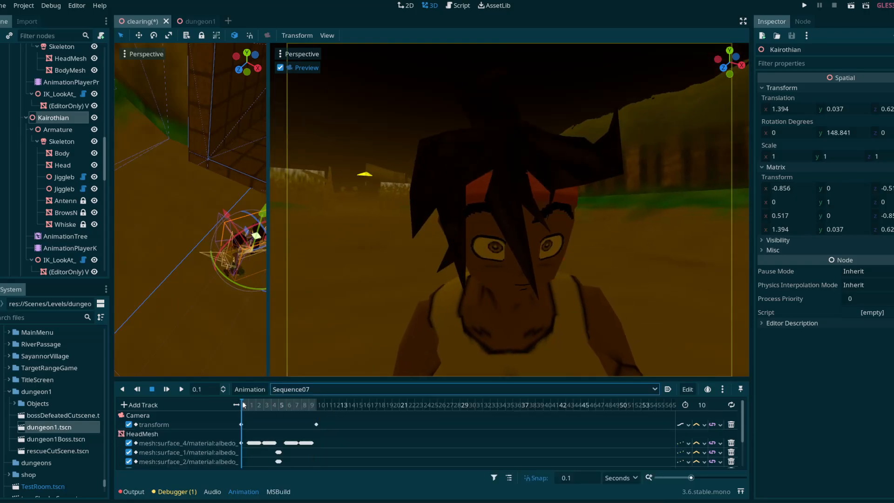
{"action": "left_click_drag", "start_coordinate": [242, 404], "coordinate": [320, 410]}
{"action": "left_click", "coordinate": [322, 391]}
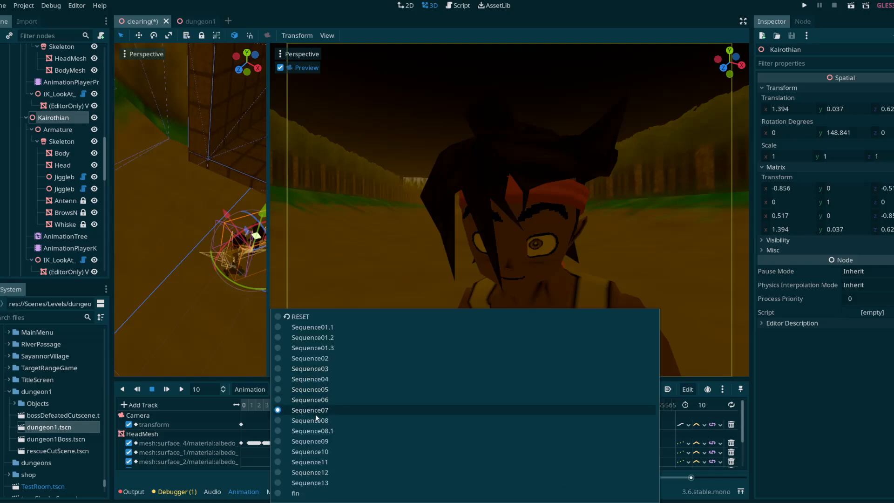
{"action": "left_click", "coordinate": [315, 420]}
{"action": "left_click_drag", "start_coordinate": [243, 405], "coordinate": [273, 407]}
Step: Load Sequence08.1 and then Sequence09, scrubbing Sequence09 to about 4.7 seconds
{"action": "left_click", "coordinate": [296, 393]}
{"action": "left_click", "coordinate": [302, 433]}
{"action": "left_click", "coordinate": [320, 389]}
{"action": "left_click", "coordinate": [289, 443]}
{"action": "left_click", "coordinate": [258, 407]}
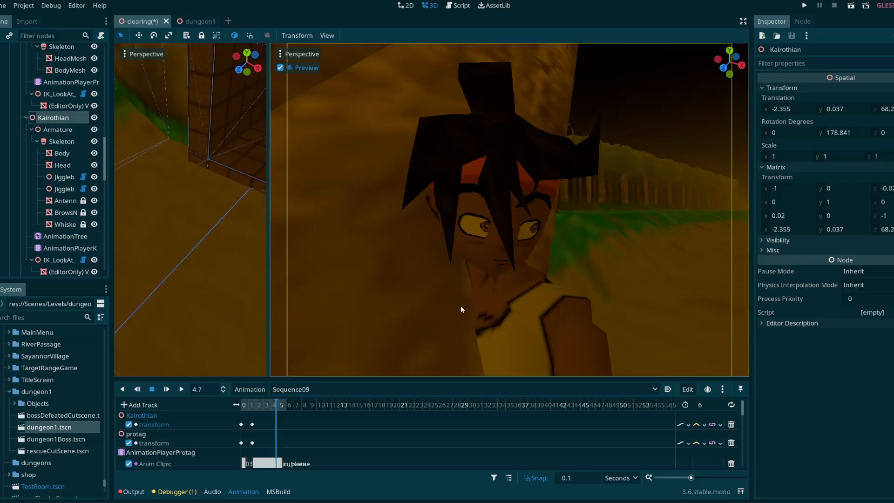
Step: Widen the free viewport beside the camera preview and locate the two cutscene characters on the forest path near tree2
{"action": "right_click_drag", "start_coordinate": [236, 285], "coordinate": [234, 283]}
{"action": "left_click_drag", "start_coordinate": [268, 278], "coordinate": [419, 288]}
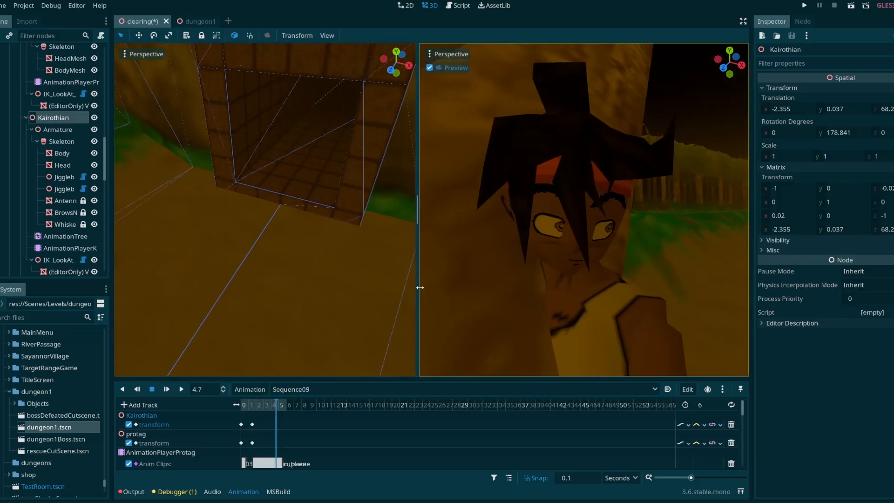
{"action": "right_click_drag", "start_coordinate": [368, 280], "coordinate": [189, 298]}
{"action": "key", "text": "w"}
{"action": "key", "text": "s"}
{"action": "right_click_drag", "start_coordinate": [270, 237], "coordinate": [298, 227]}
{"action": "left_click", "coordinate": [291, 233]}
{"action": "mouse_move", "coordinate": [365, 257]}
{"action": "right_mouse_down"}
{"action": "mouse_move", "coordinate": [326, 245]}
{"action": "mouse_move", "coordinate": [365, 257]}
{"action": "right_mouse_up"}
{"action": "left_click_drag", "start_coordinate": [351, 235], "coordinate": [179, 294]}
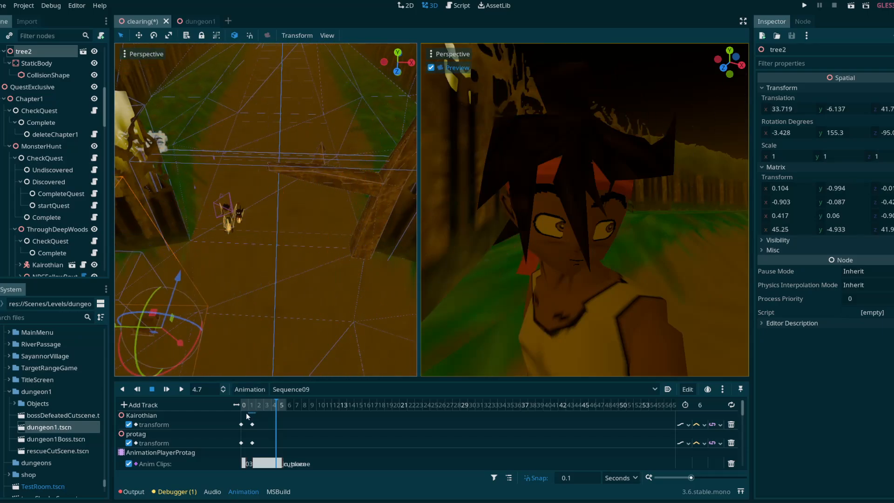
Step: Scrub Sequence09 from near its start to its end at 6 seconds
{"action": "left_click_drag", "start_coordinate": [247, 406], "coordinate": [286, 413]}
{"action": "left_click", "coordinate": [312, 389]}
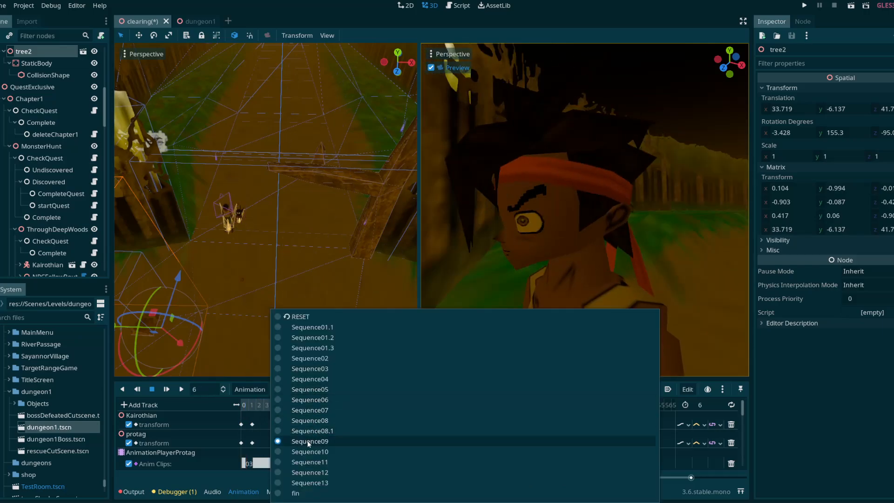
{"action": "left_click", "coordinate": [284, 244]}
Step: Examine the rest of the clearing, including the seated character and the large prop beside it, and return to the cutscene characters
{"action": "right_click_drag", "start_coordinate": [283, 244], "coordinate": [148, 242]}
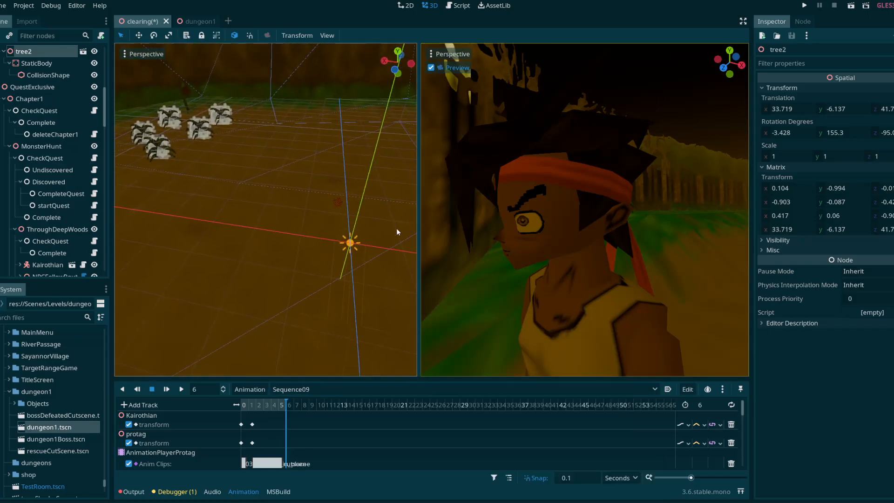
{"action": "right_click_drag", "start_coordinate": [338, 247], "coordinate": [324, 200]}
{"action": "key", "text": "w"}
{"action": "key", "text": "w"}
{"action": "right_click_drag", "start_coordinate": [266, 209], "coordinate": [401, 219]}
{"action": "key", "text": "s"}
{"action": "right_click_drag", "start_coordinate": [326, 210], "coordinate": [381, 217]}
{"action": "key", "text": "d"}
{"action": "key", "text": "a"}
{"action": "right_click_drag", "start_coordinate": [252, 210], "coordinate": [396, 216]}
{"action": "key", "text": "w"}
{"action": "key", "text": "d"}
{"action": "key", "text": "s"}
{"action": "key", "text": "a"}
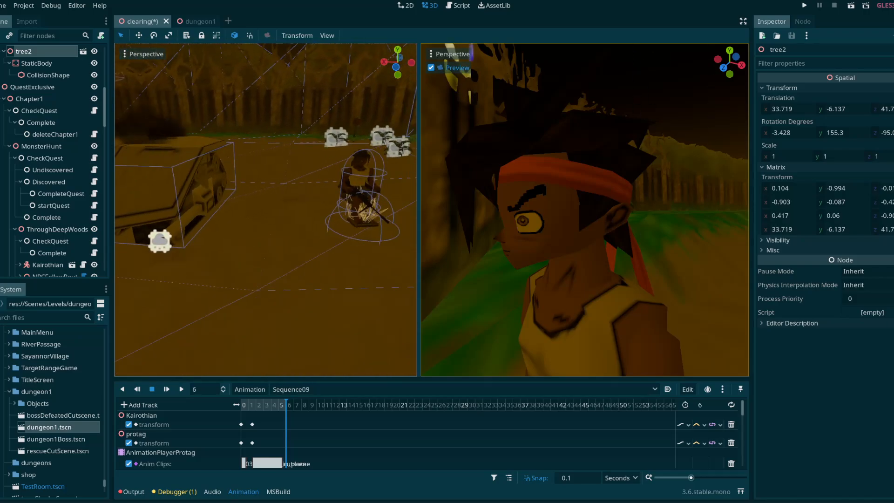
{"action": "key", "text": "s"}
{"action": "right_click_drag", "start_coordinate": [265, 209], "coordinate": [334, 246]}
{"action": "key", "text": "e"}
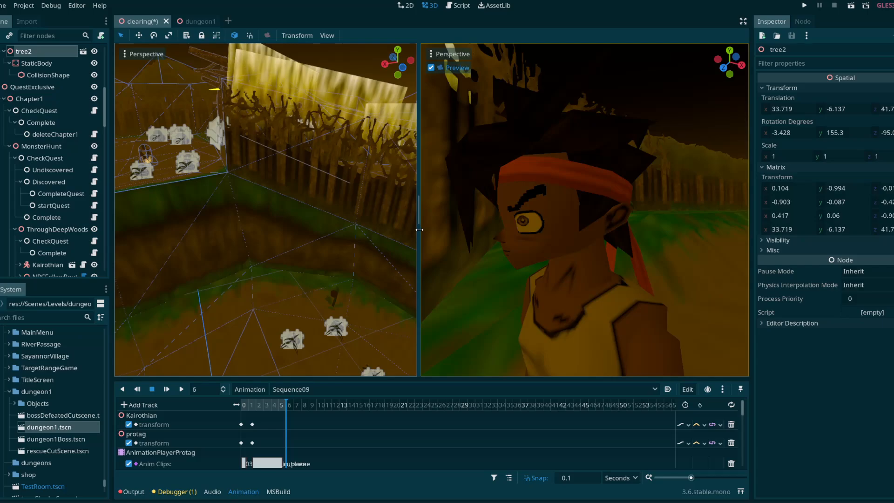
{"action": "right_click_drag", "start_coordinate": [309, 234], "coordinate": [235, 279]}
Step: Load Sequence10 and scrub through it while viewing the characters' surroundings in the free viewport
{"action": "left_click", "coordinate": [289, 389]}
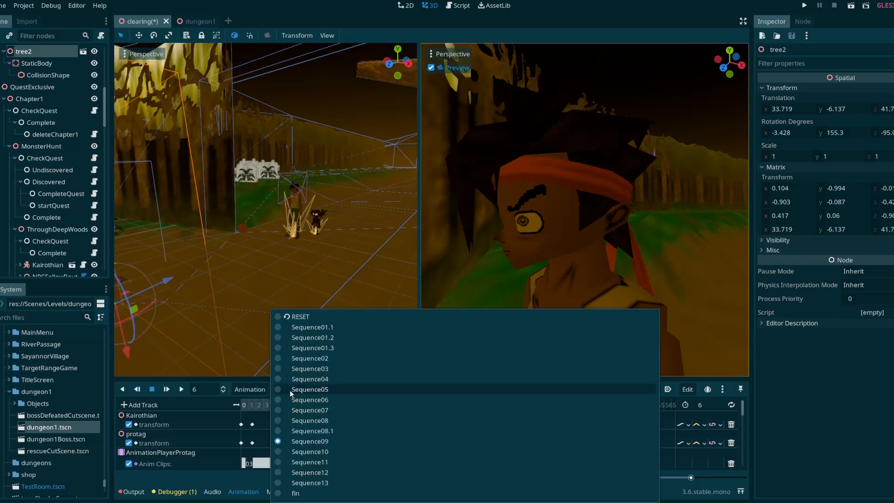
{"action": "left_click", "coordinate": [303, 451]}
{"action": "left_click_drag", "start_coordinate": [250, 406], "coordinate": [292, 408]}
{"action": "right_click_drag", "start_coordinate": [299, 254], "coordinate": [307, 227]}
Step: Load Sequence11 and scrub through it from the start to its end at 26 seconds
{"action": "left_click", "coordinate": [323, 391]}
{"action": "left_click", "coordinate": [290, 437]}
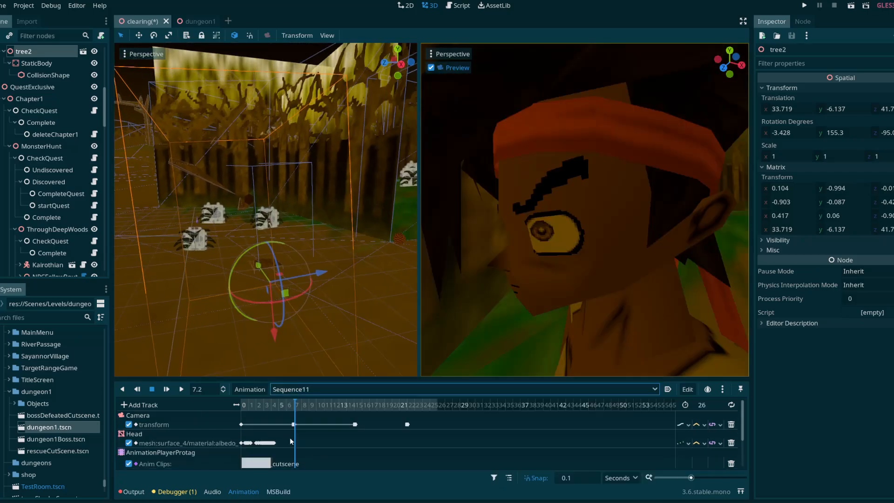
{"action": "left_click", "coordinate": [246, 404]}
{"action": "left_click_drag", "start_coordinate": [261, 406], "coordinate": [440, 416]}
Step: Scrub Sequence12 to its end at 13 seconds and inspect the two characters up close in the free viewport
{"action": "left_click", "coordinate": [385, 389]}
{"action": "left_click", "coordinate": [318, 472]}
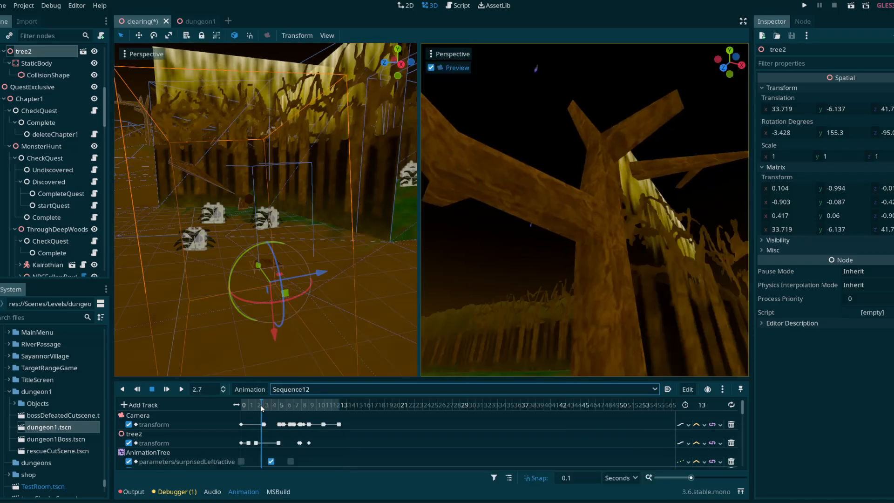
{"action": "left_click_drag", "start_coordinate": [260, 404], "coordinate": [325, 412]}
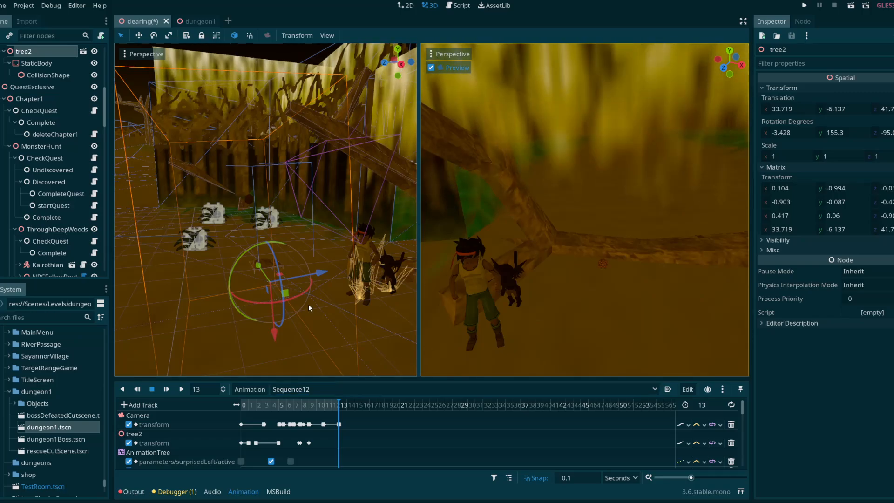
{"action": "mouse_move", "coordinate": [309, 305]}
{"action": "right_mouse_down"}
{"action": "mouse_move", "coordinate": [359, 322]}
{"action": "mouse_move", "coordinate": [304, 297]}
{"action": "right_mouse_up"}
{"action": "key", "text": "w"}
{"action": "key", "text": "d"}
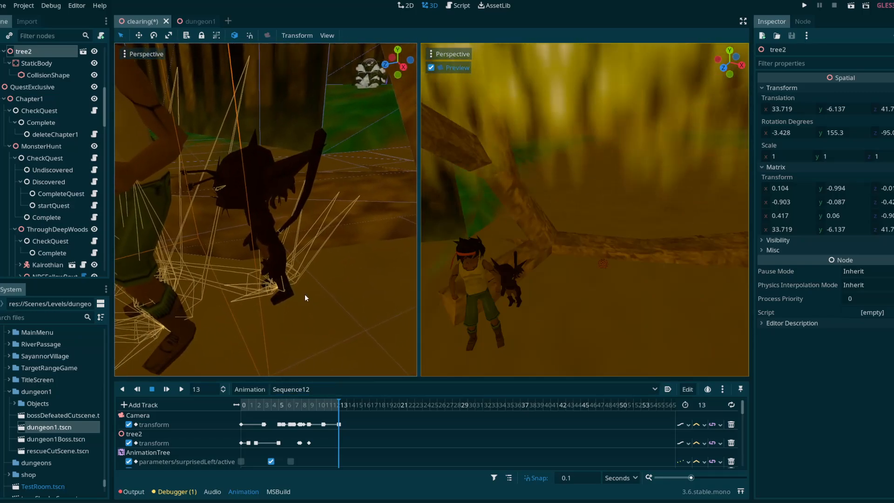
Step: Load Sequence13 and scrub it from the start to about 13.7 seconds, slightly widening the free viewport
{"action": "left_click", "coordinate": [320, 389]}
{"action": "left_click", "coordinate": [318, 482]}
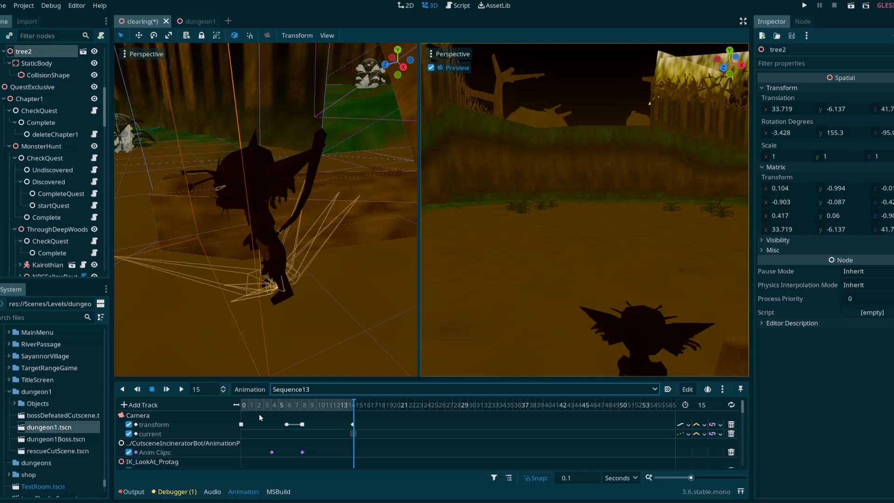
{"action": "left_click", "coordinate": [243, 405]}
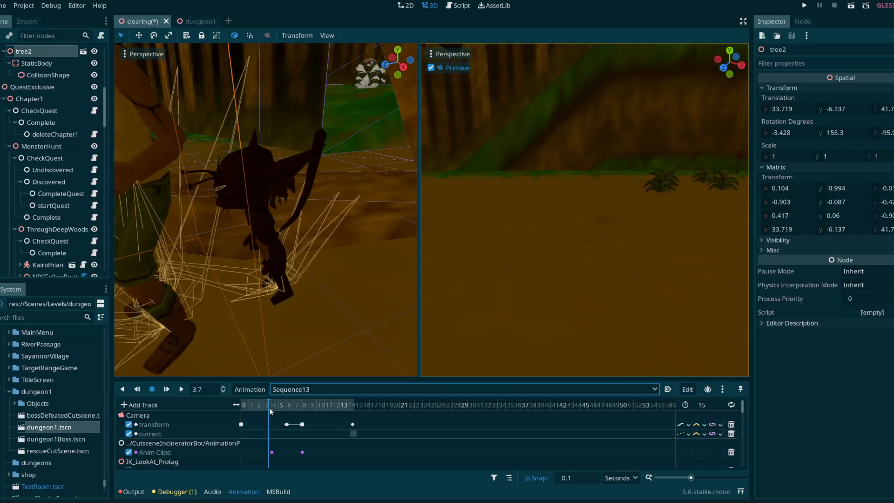
{"action": "left_click_drag", "start_coordinate": [278, 409], "coordinate": [344, 409]}
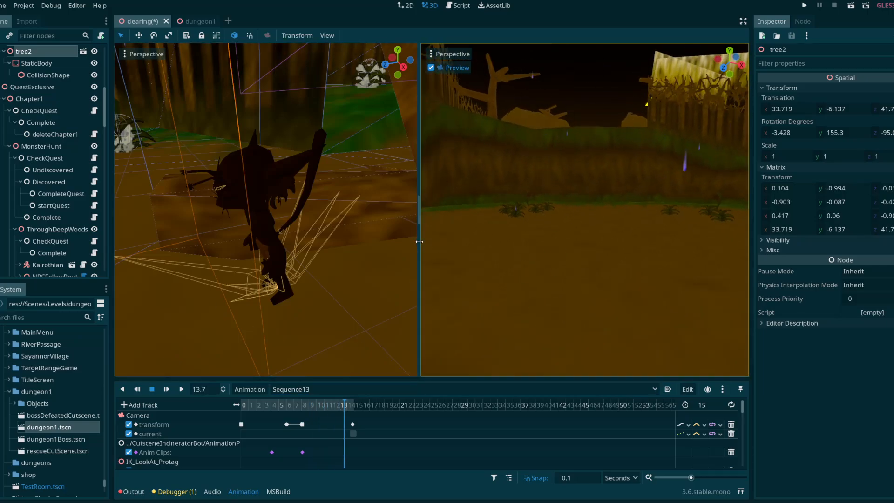
{"action": "left_click_drag", "start_coordinate": [420, 222], "coordinate": [424, 224]}
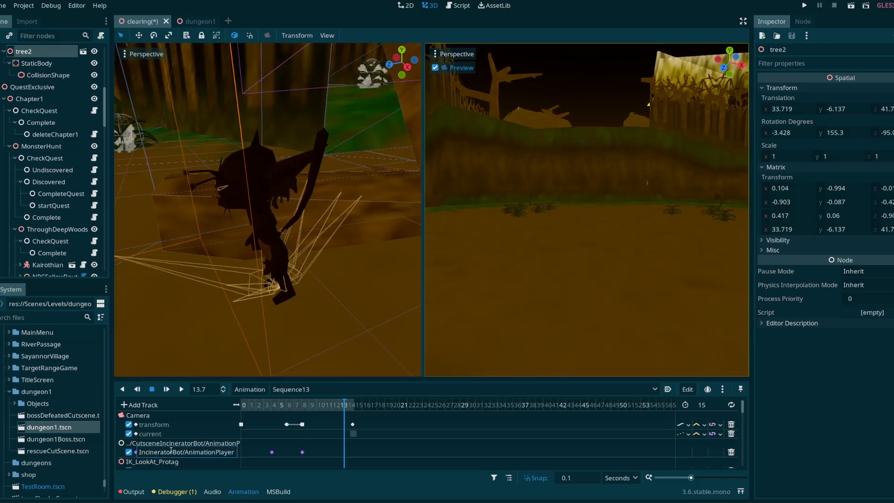
Step: Look through the remaining tracks of Sequence13, and load the RESET animation to restore the scene's initial state
{"action": "scroll", "coordinate": [167, 458], "scroll_direction": "down", "scroll_amount": 5}
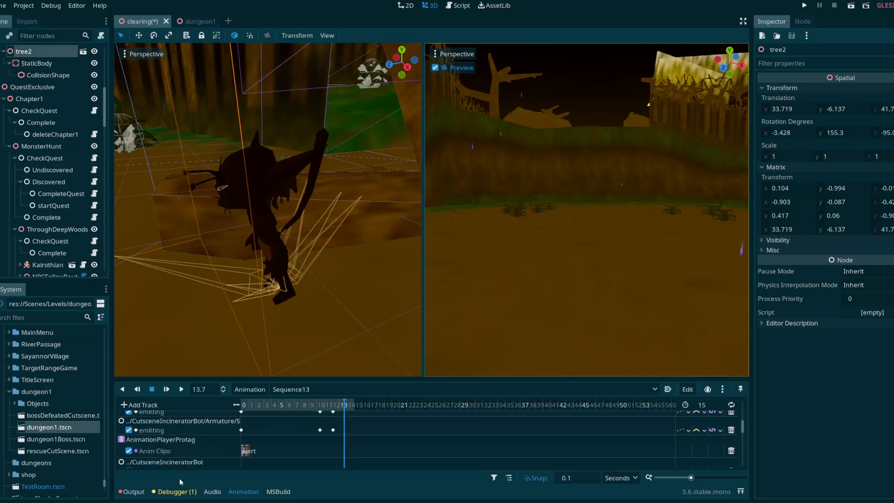
{"action": "scroll", "coordinate": [166, 429], "scroll_direction": "down", "scroll_amount": 5}
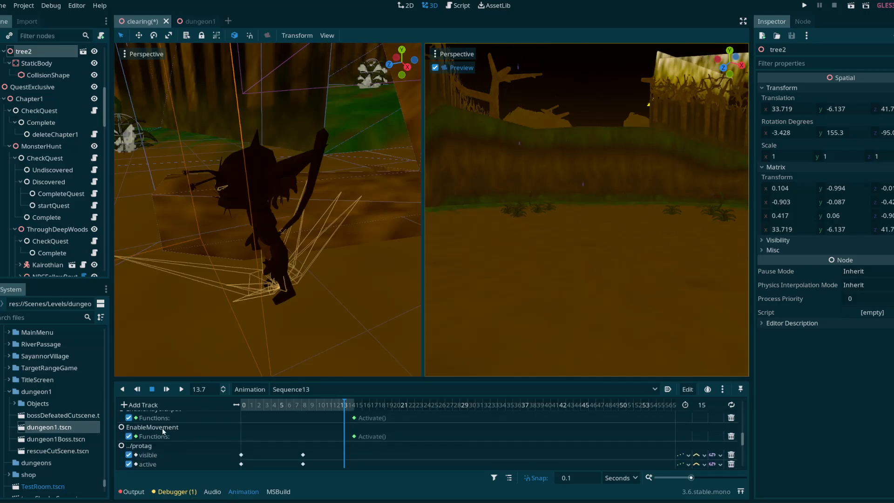
{"action": "scroll", "coordinate": [173, 435], "scroll_direction": "up", "scroll_amount": 3}
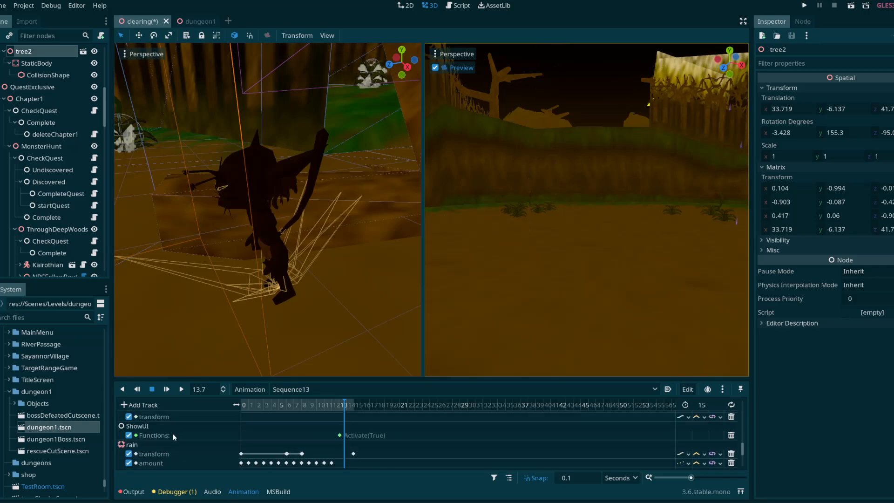
{"action": "left_click", "coordinate": [302, 391]}
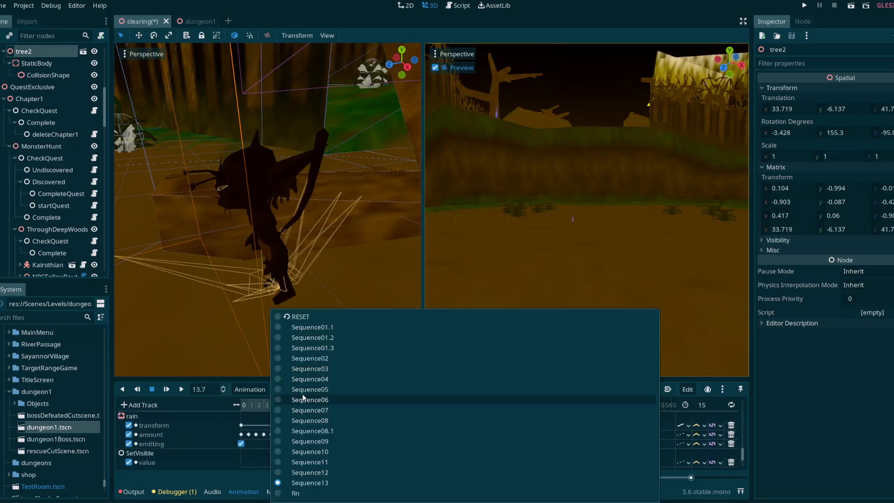
{"action": "left_click", "coordinate": [312, 317]}
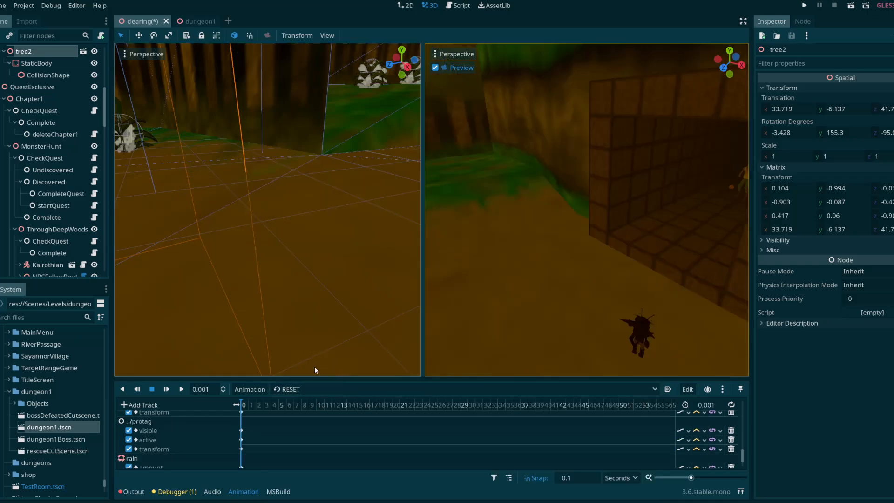
Step: Browse the cutscene's event nodes in the scene tree and display the properties of the Showtext1 node
{"action": "left_click_drag", "start_coordinate": [109, 117], "coordinate": [123, 273]}
{"action": "left_click", "coordinate": [335, 389]}
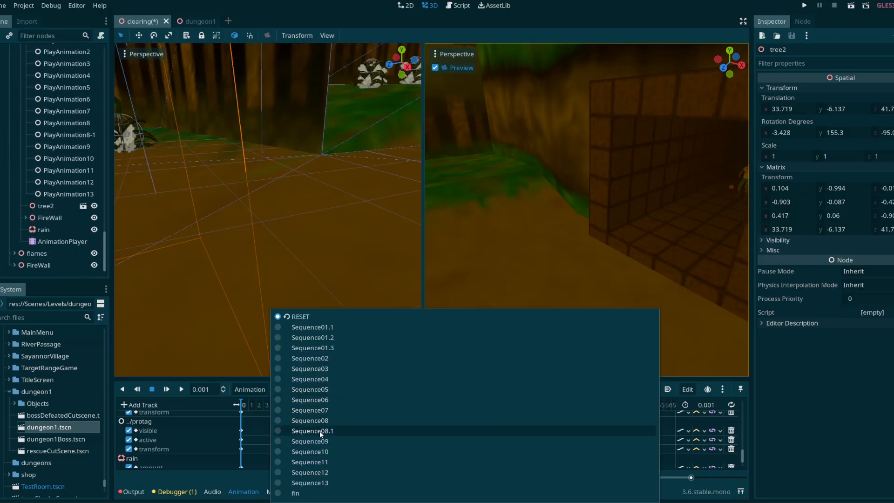
{"action": "left_click", "coordinate": [122, 208]}
{"action": "scroll", "coordinate": [73, 176], "scroll_direction": "up", "scroll_amount": 3}
{"action": "scroll", "coordinate": [74, 176], "scroll_direction": "up", "scroll_amount": 6}
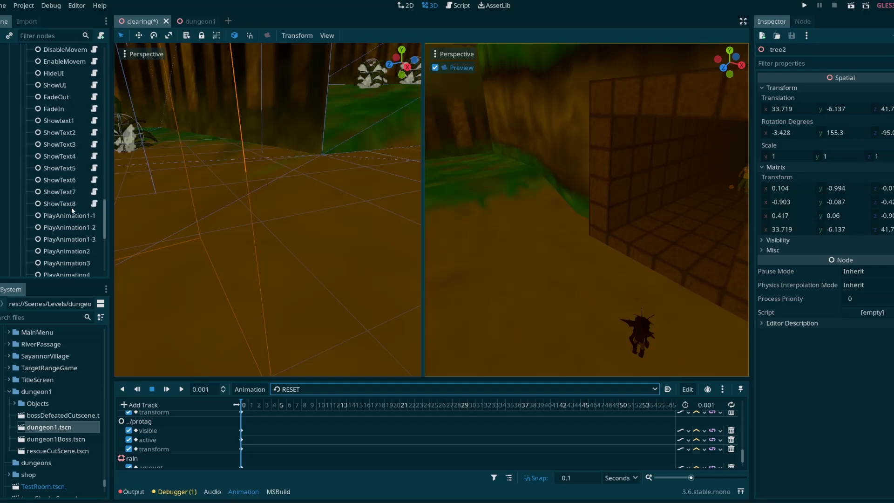
{"action": "left_click", "coordinate": [65, 188]}
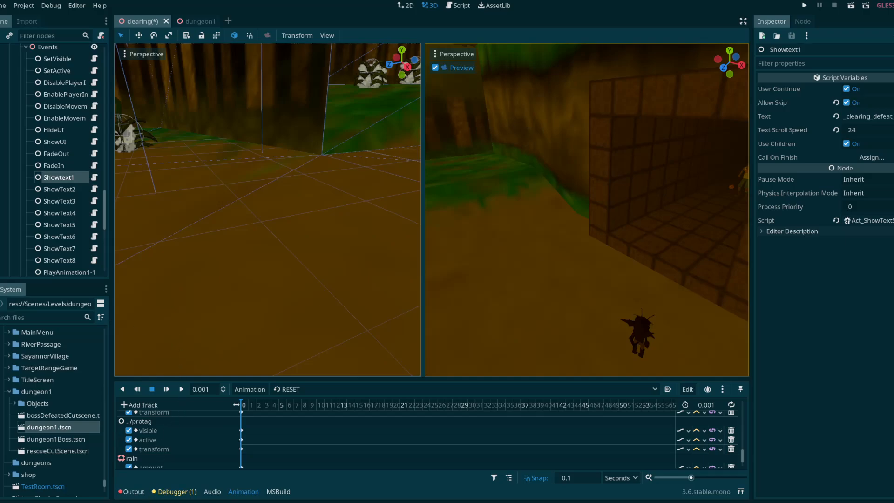
Step: Switch to the translation.csv spreadsheet in Excel and select the ID and English text cells of _clearing_defeat_boss_1 through _clearing_defeat_boss_6
{"action": "mouse_move", "coordinate": [126, 502]}
{"action": "left_click", "coordinate": [126, 472]}
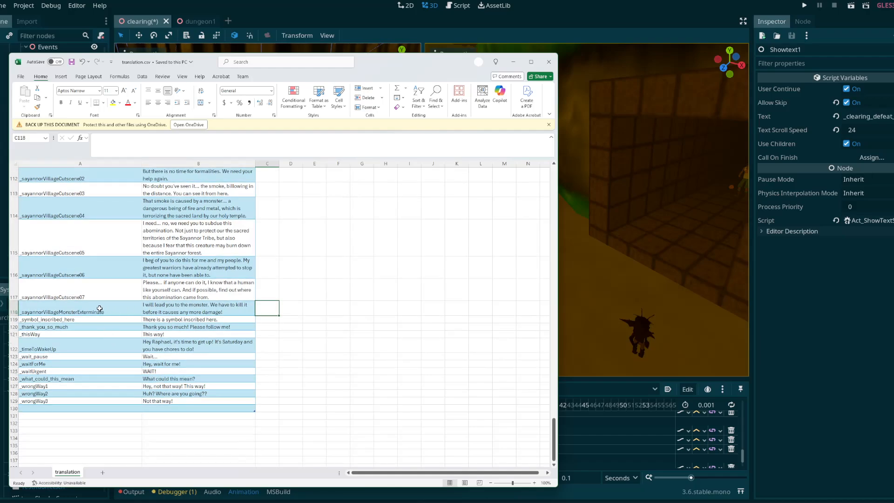
{"action": "scroll", "coordinate": [117, 314], "scroll_direction": "up", "scroll_amount": 3}
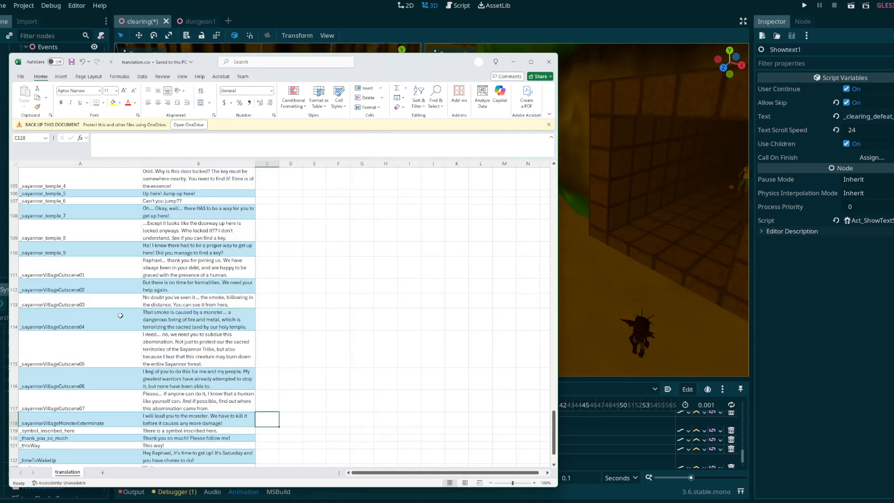
{"action": "scroll", "coordinate": [122, 316], "scroll_direction": "up", "scroll_amount": 17}
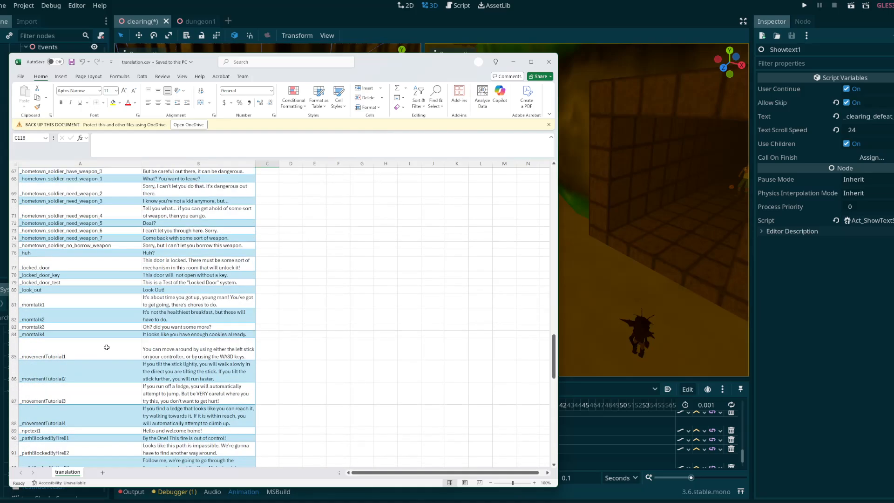
{"action": "scroll", "coordinate": [103, 355], "scroll_direction": "up", "scroll_amount": 12}
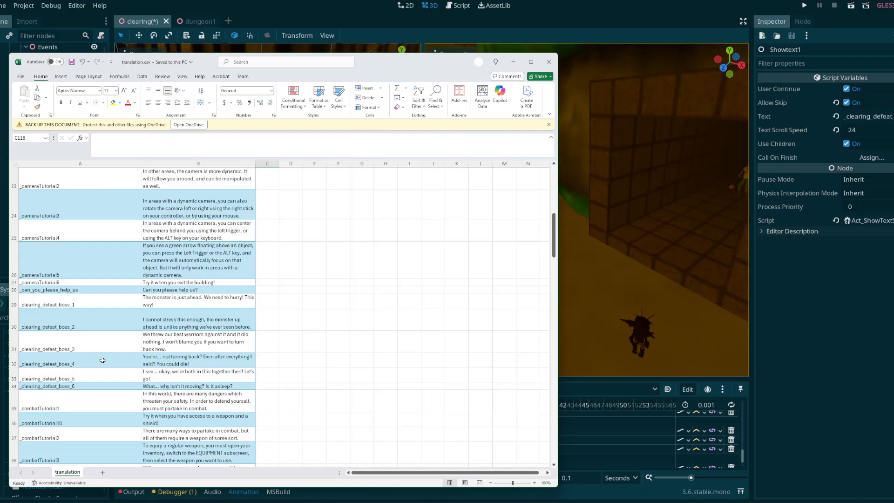
{"action": "scroll", "coordinate": [102, 360], "scroll_direction": "down", "scroll_amount": 1}
{"action": "left_click_drag", "start_coordinate": [55, 300], "coordinate": [181, 386]}
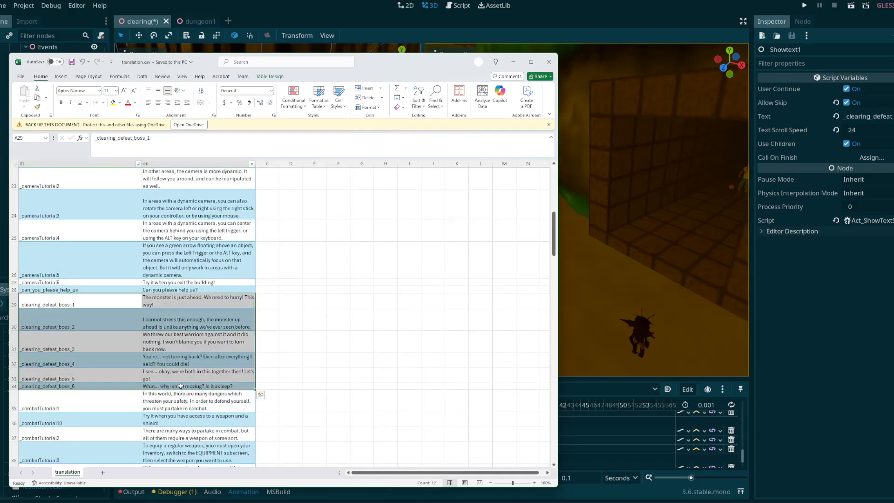
Step: Magnify the translation sheet for easier reading and return to the _clearing_defeat_boss entries
{"action": "key", "text": "ctrl+shift+="}
{"action": "key", "text": "ctrl+z"}
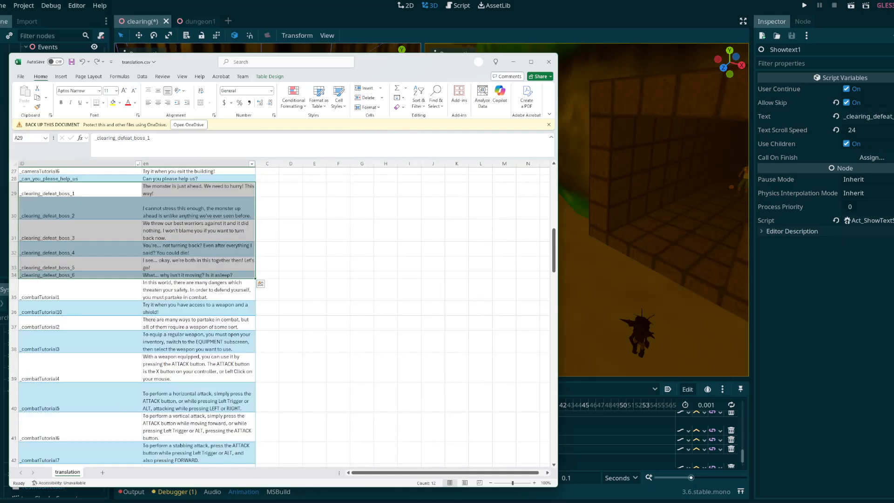
{"action": "scroll", "coordinate": [291, 436], "scroll_direction": "down", "scroll_amount": 1}
{"action": "left_click_drag", "start_coordinate": [511, 483], "coordinate": [517, 483]}
{"action": "scroll", "coordinate": [401, 423], "scroll_direction": "down", "scroll_amount": 3}
{"action": "scroll", "coordinate": [401, 423], "scroll_direction": "down", "scroll_amount": 10}
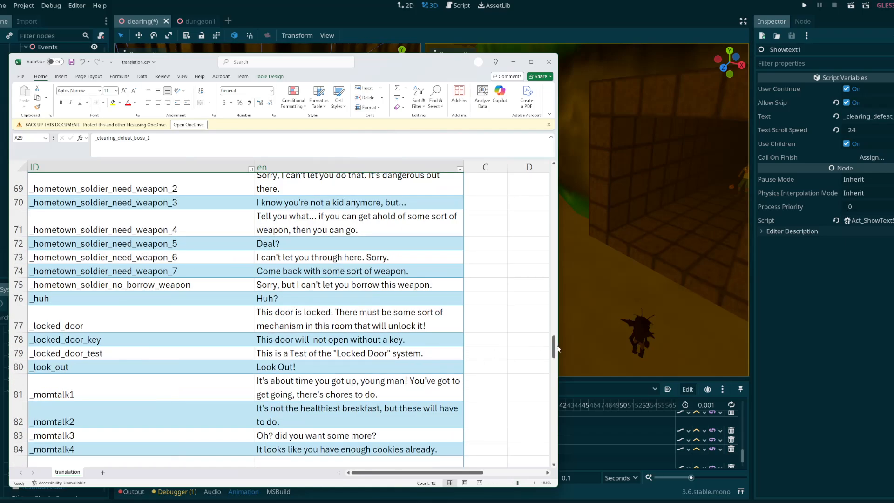
{"action": "left_click_drag", "start_coordinate": [557, 348], "coordinate": [563, 231]}
Step: Read through the English dialogue lines for _clearing_defeat_boss_1 to _clearing_defeat_boss_6 one by one
{"action": "left_click", "coordinate": [367, 293]}
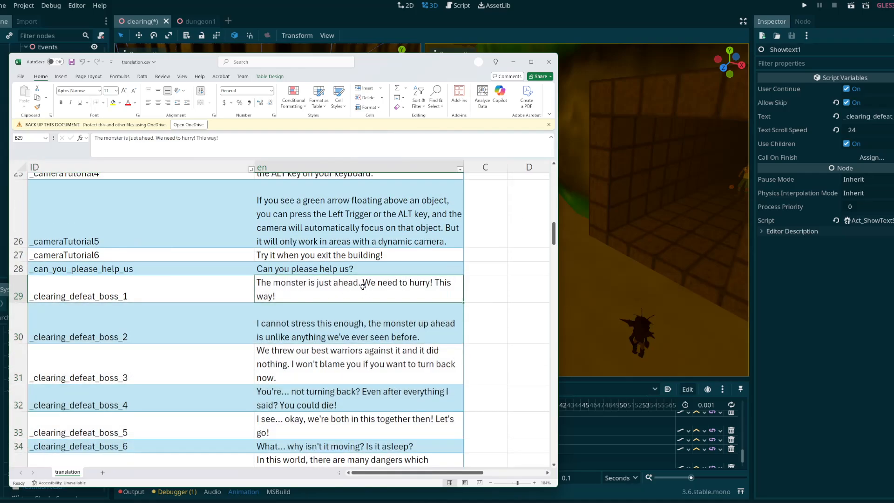
{"action": "left_click", "coordinate": [311, 326]}
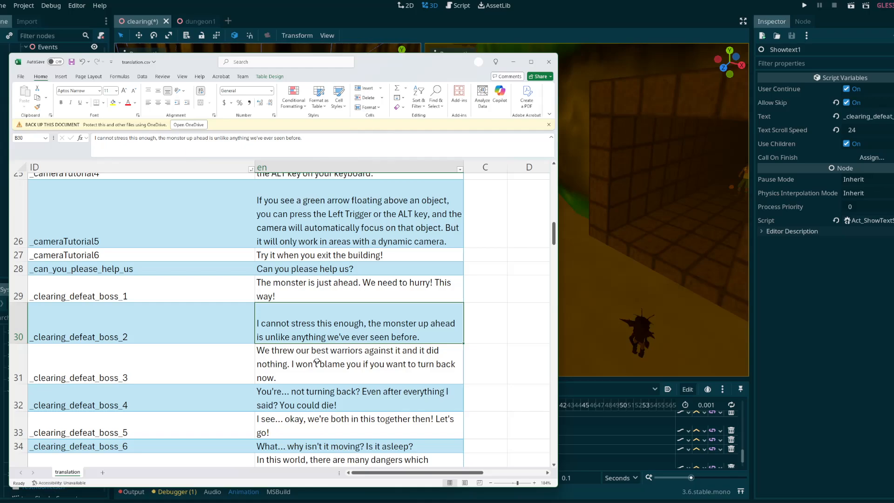
{"action": "left_click", "coordinate": [298, 360]}
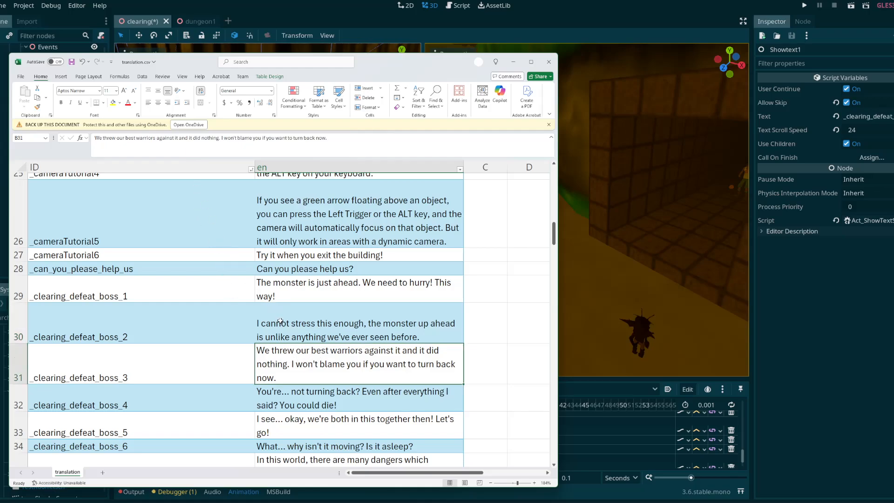
{"action": "scroll", "coordinate": [275, 381], "scroll_direction": "down", "scroll_amount": 1}
{"action": "left_click", "coordinate": [286, 365]}
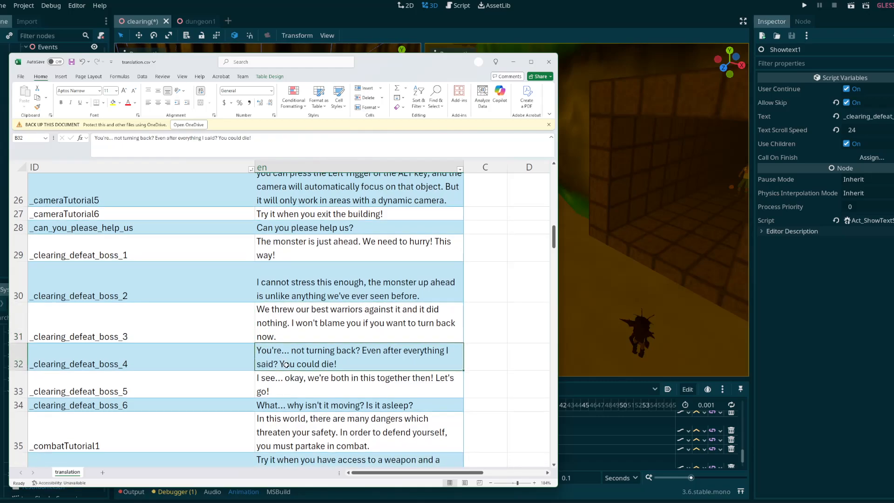
{"action": "left_click", "coordinate": [312, 383]}
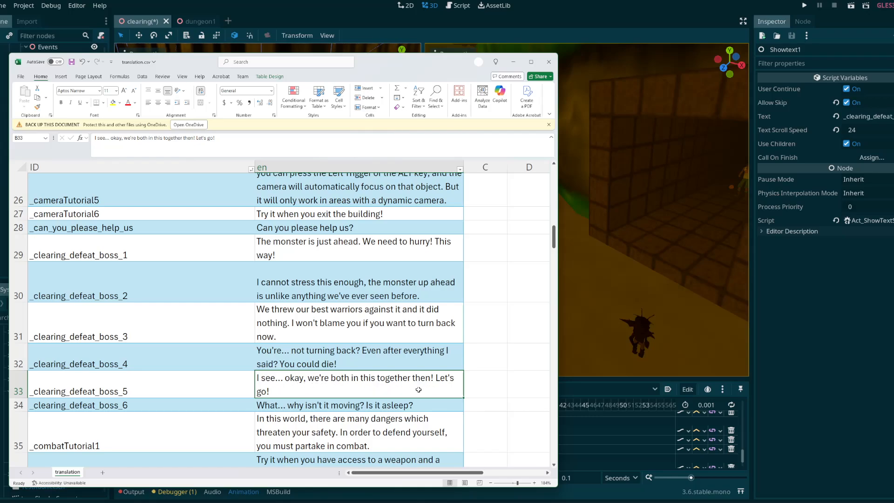
{"action": "scroll", "coordinate": [337, 389], "scroll_direction": "down", "scroll_amount": 2}
{"action": "left_click", "coordinate": [300, 326]}
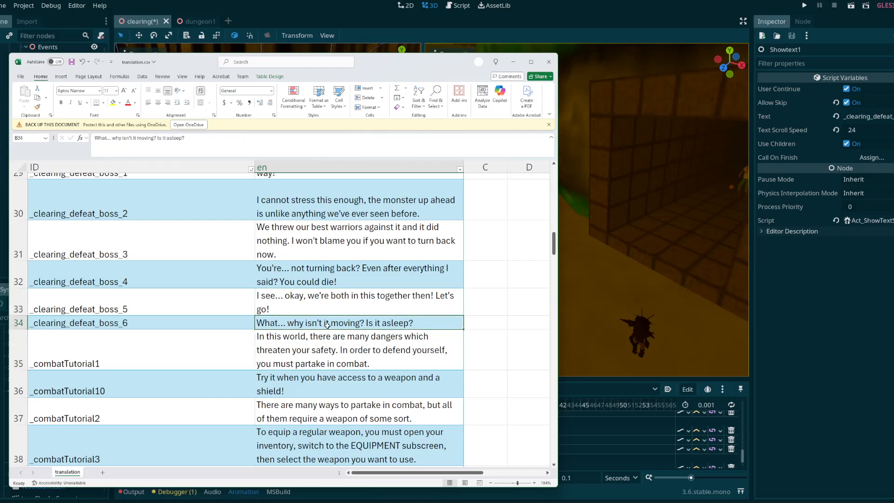
{"action": "scroll", "coordinate": [396, 333], "scroll_direction": "up", "scroll_amount": 8}
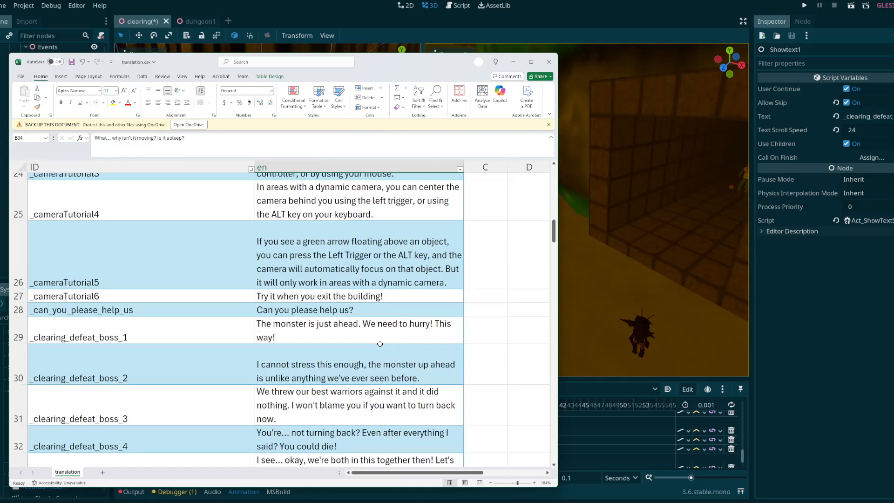
Step: Find the _look_out entry in the translation table and examine its English text in cell B80
{"action": "scroll", "coordinate": [333, 367], "scroll_direction": "down", "scroll_amount": 12}
{"action": "scroll", "coordinate": [333, 367], "scroll_direction": "down", "scroll_amount": 17}
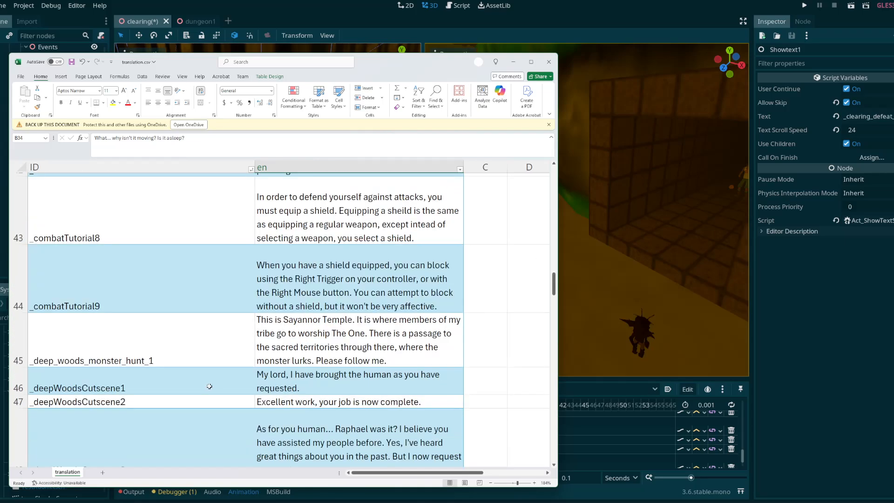
{"action": "scroll", "coordinate": [112, 354], "scroll_direction": "down", "scroll_amount": 5}
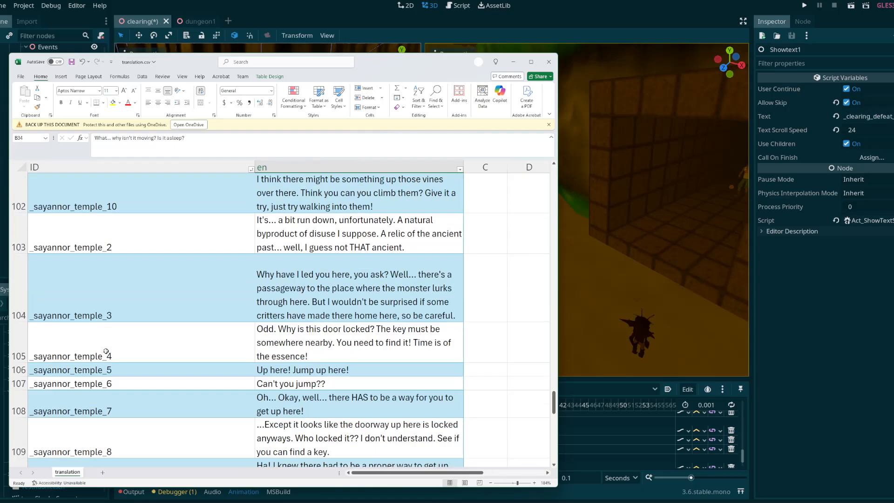
{"action": "scroll", "coordinate": [171, 361], "scroll_direction": "up", "scroll_amount": 1}
{"action": "left_click_drag", "start_coordinate": [553, 398], "coordinate": [570, 347]}
{"action": "left_click", "coordinate": [292, 329]}
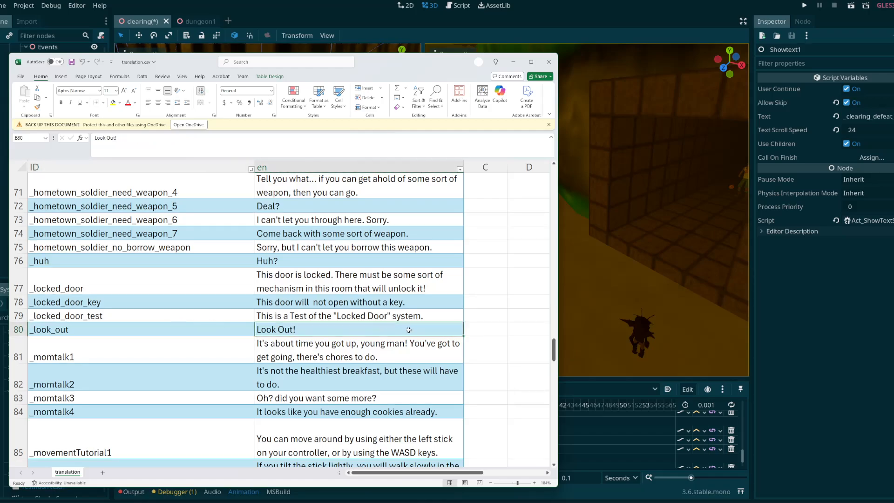
{"action": "left_click_drag", "start_coordinate": [553, 353], "coordinate": [566, 200]}
Step: Switch back to Godot and widen the scene tree dock so that the event node names fit
{"action": "left_click", "coordinate": [812, 292]}
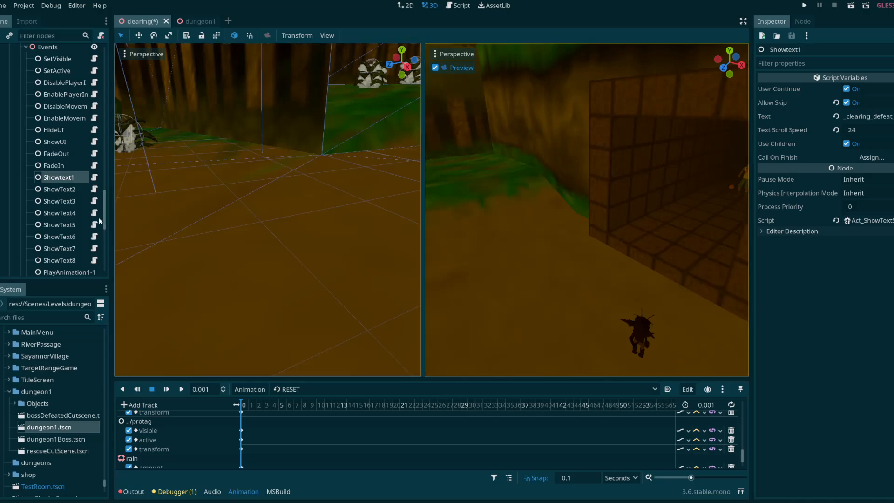
{"action": "left_click_drag", "start_coordinate": [106, 216], "coordinate": [129, 256]}
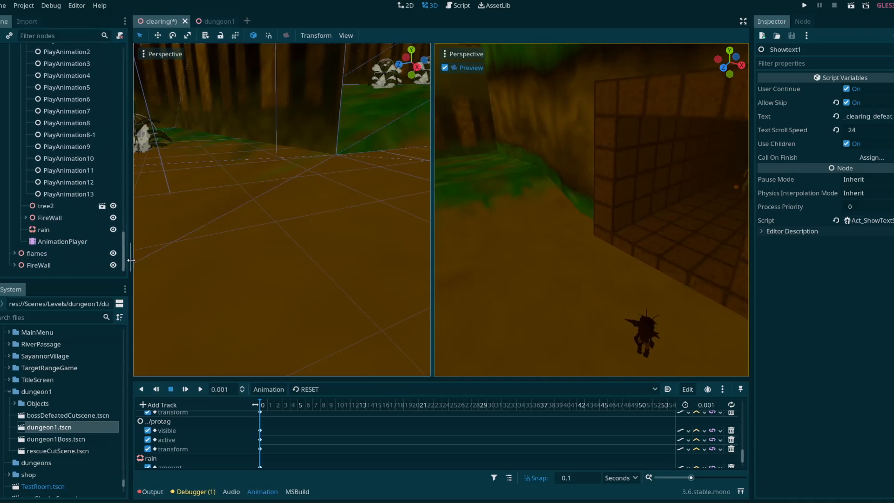
{"action": "scroll", "coordinate": [101, 260], "scroll_direction": "up", "scroll_amount": 10}
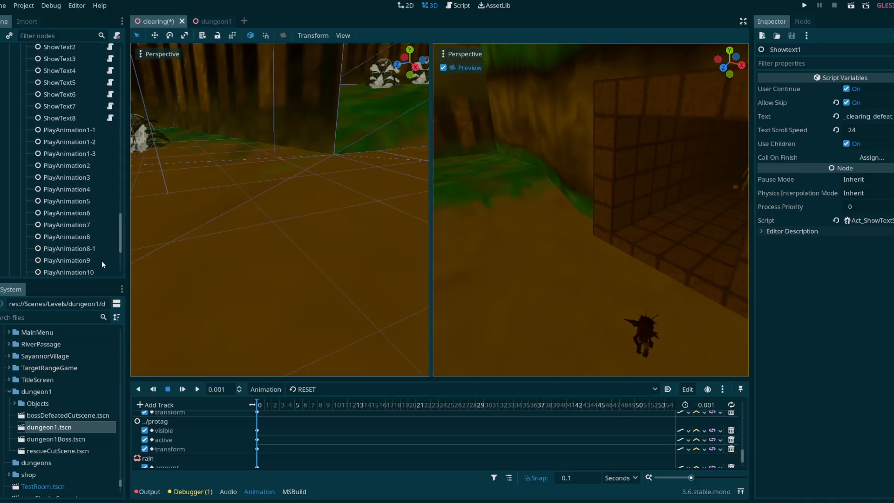
{"action": "left_click", "coordinate": [22, 5]}
{"action": "left_click", "coordinate": [36, 81]}
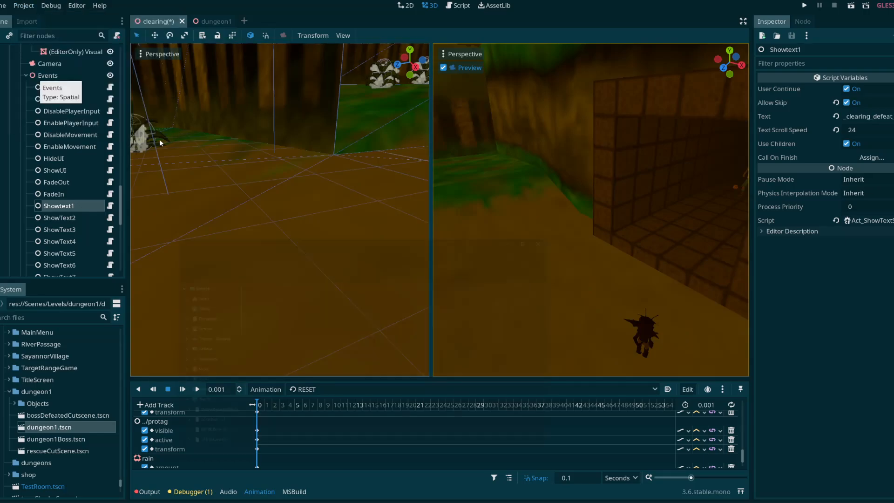
{"action": "left_click", "coordinate": [576, 233]}
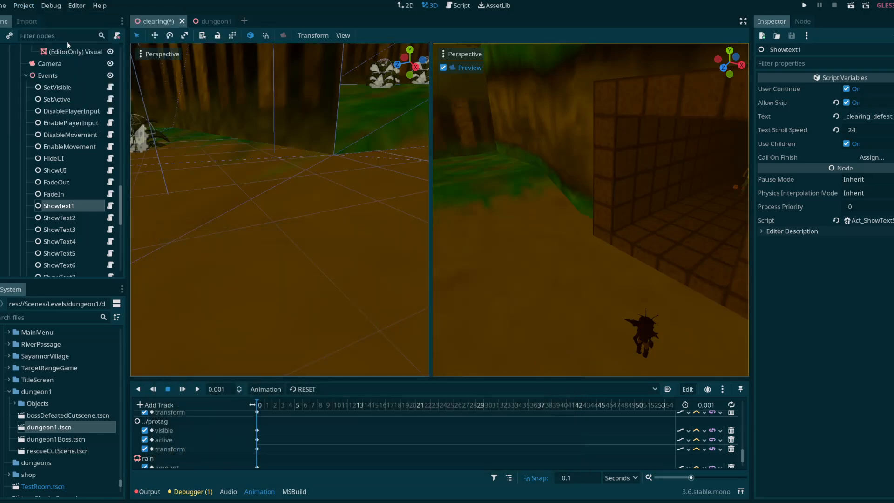
Step: Open the QuestSystem scene from the AutoLoad list in the project settings
{"action": "left_click", "coordinate": [22, 5]}
{"action": "left_click", "coordinate": [69, 16]}
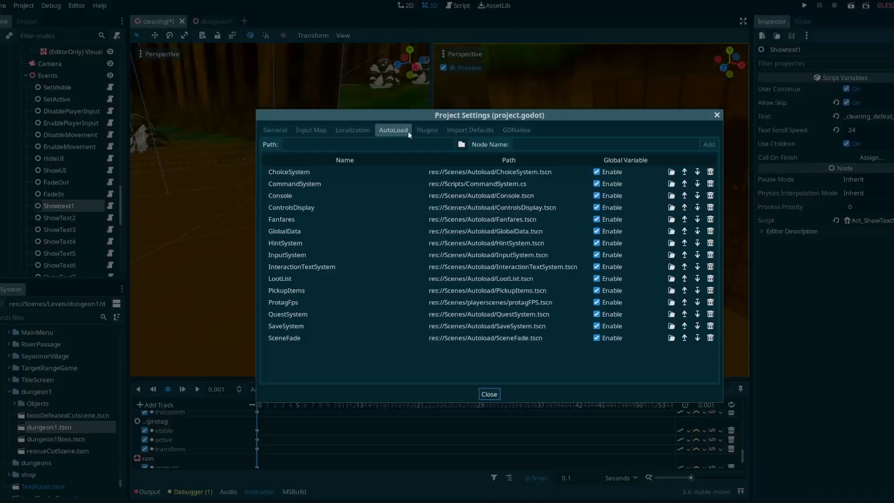
{"action": "double_click", "coordinate": [462, 314]}
Step: Examine the quest hierarchy by viewing the DefeatBoss quest, its neighbours under MonsterHunt, and the properties of Chapter1
{"action": "left_click", "coordinate": [55, 217]}
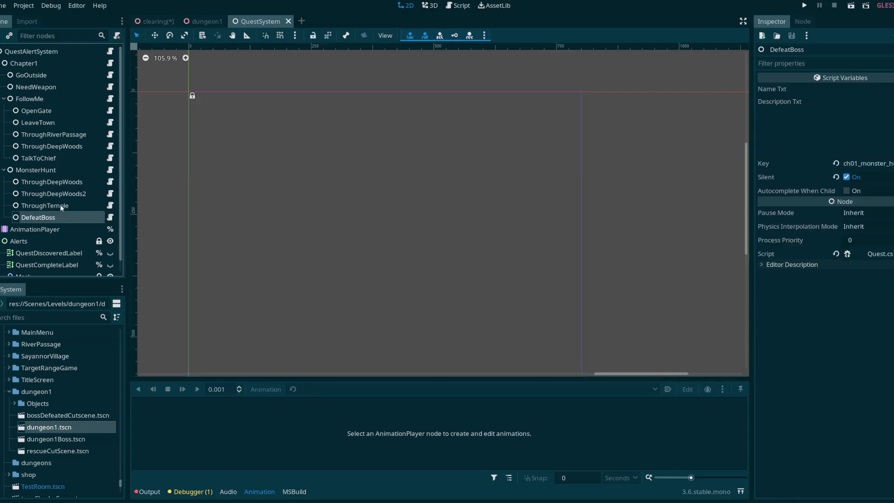
{"action": "left_click", "coordinate": [60, 205]}
{"action": "left_click", "coordinate": [46, 171]}
{"action": "left_click", "coordinate": [56, 216]}
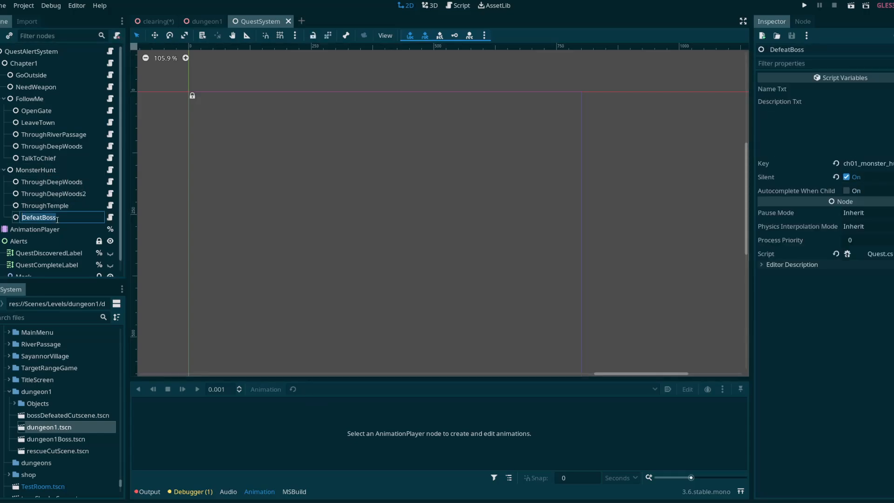
{"action": "left_click", "coordinate": [56, 206]}
{"action": "left_click", "coordinate": [45, 217]}
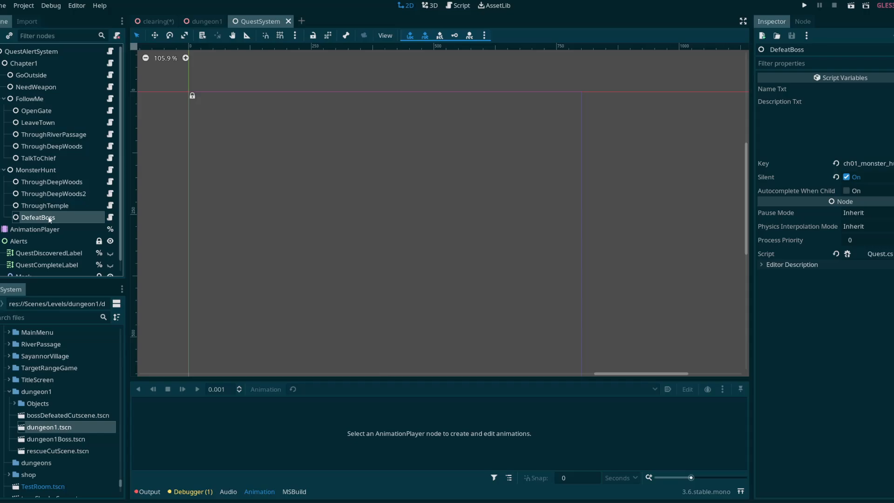
{"action": "left_click", "coordinate": [24, 62]}
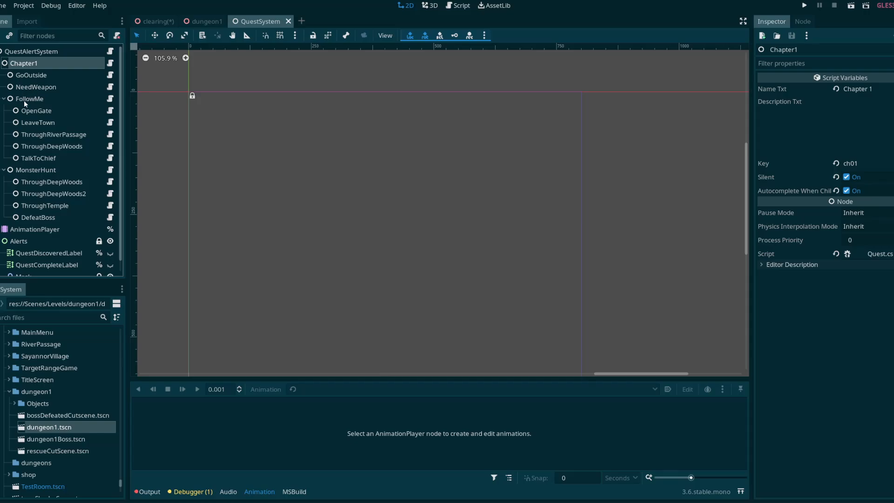
Step: Examine the properties of the Chapter1, GoOutside, NeedWeapon and FollowMe quests
{"action": "left_click", "coordinate": [32, 75]}
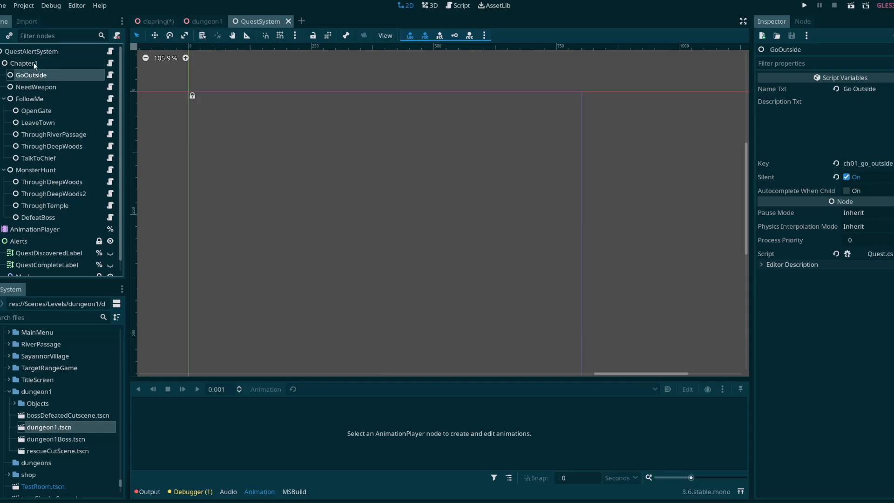
{"action": "left_click", "coordinate": [24, 64]}
{"action": "left_click", "coordinate": [33, 75]}
{"action": "left_click", "coordinate": [35, 87]}
{"action": "left_click", "coordinate": [33, 99]}
Step: Look through the child quests under FollowMe, from OpenGate and LeaveTown to ThroughDeepWoods
{"action": "left_click", "coordinate": [25, 181]}
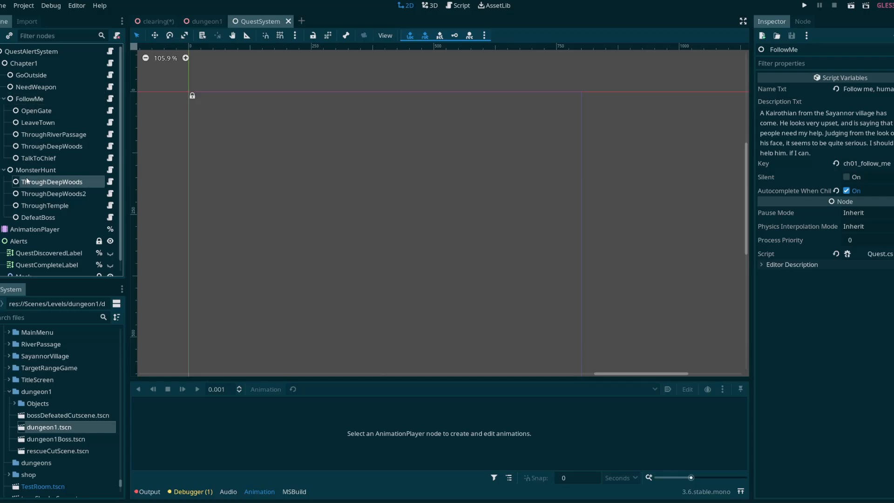
{"action": "left_click", "coordinate": [25, 170]}
{"action": "left_click", "coordinate": [23, 97]}
{"action": "left_click", "coordinate": [24, 110]}
{"action": "left_click", "coordinate": [27, 122]}
{"action": "left_click", "coordinate": [30, 143]}
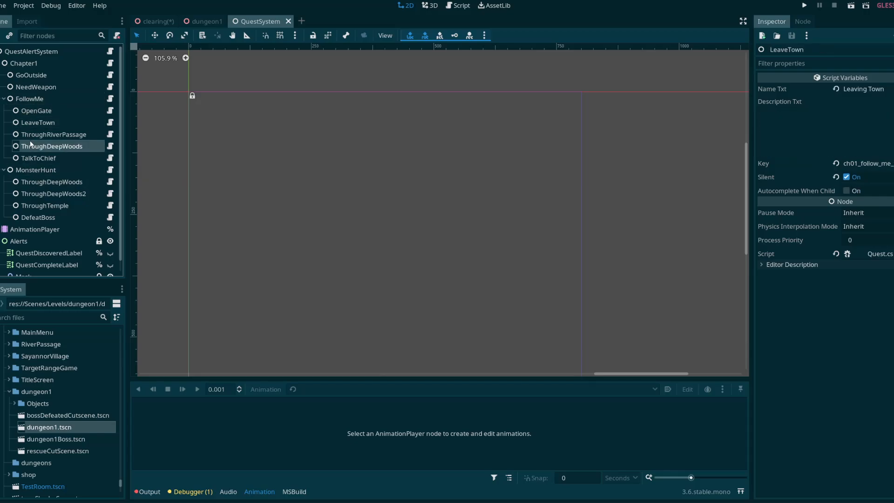
Step: Examine the MonsterHunt quest's description and the properties of its child quests down to DefeatBoss
{"action": "left_click", "coordinate": [33, 172]}
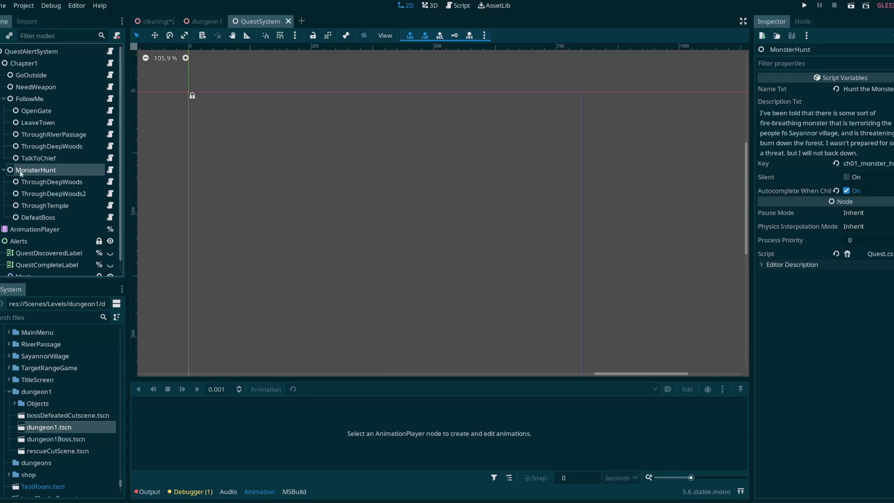
{"action": "left_click", "coordinate": [48, 182]}
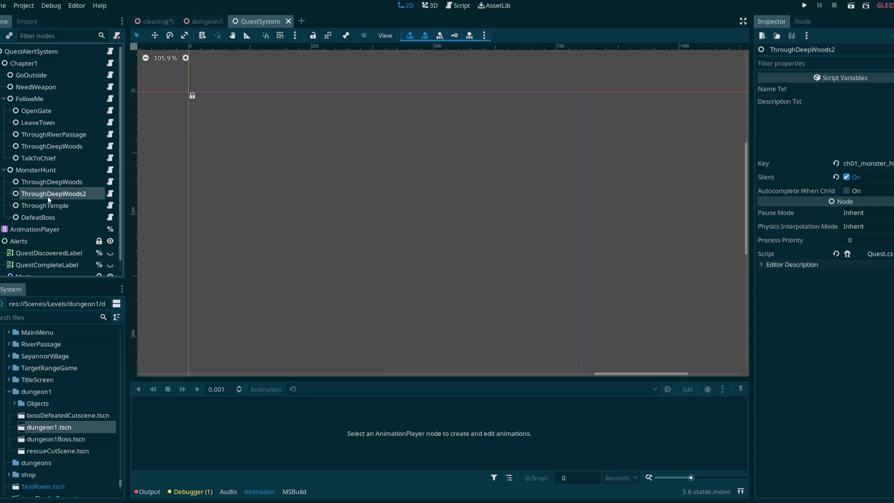
{"action": "left_click", "coordinate": [46, 217]}
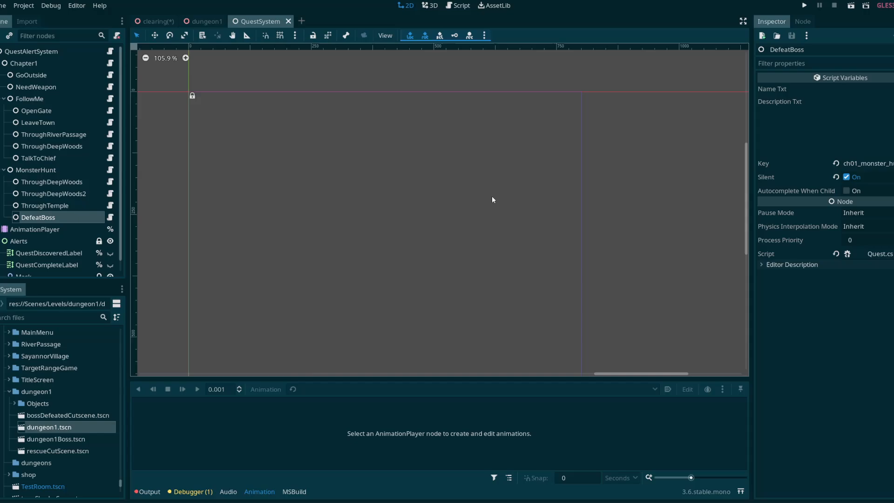
Step: Return to the clearing scene after a brief view of the dungeon1 scene
{"action": "left_click", "coordinate": [204, 22]}
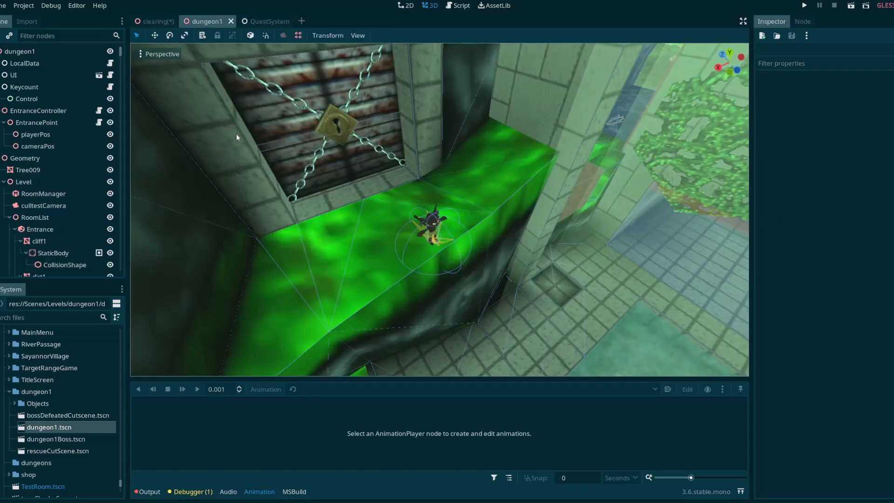
{"action": "left_click", "coordinate": [156, 22]}
{"action": "mouse_move", "coordinate": [307, 183]}
{"action": "right_mouse_down"}
{"action": "mouse_move", "coordinate": [419, 186]}
{"action": "mouse_move", "coordinate": [307, 183]}
{"action": "right_mouse_up"}
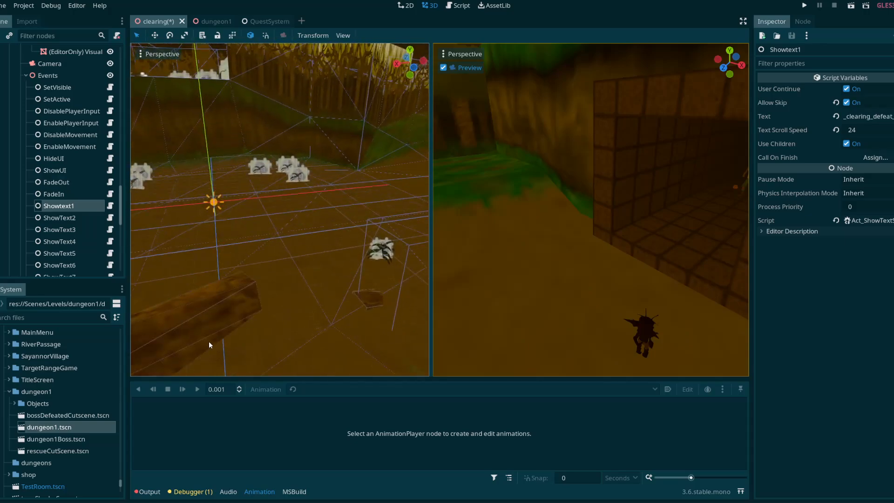
{"action": "mouse_move", "coordinate": [269, 23]}
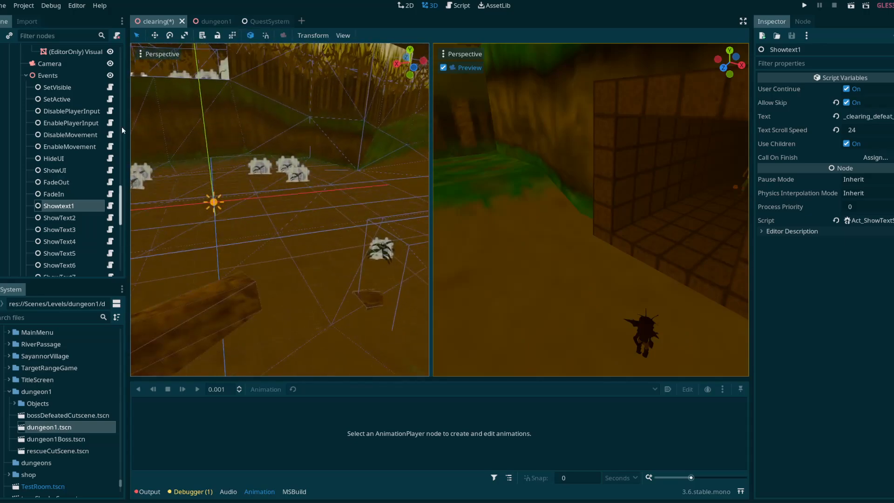
{"action": "left_click", "coordinate": [143, 502]}
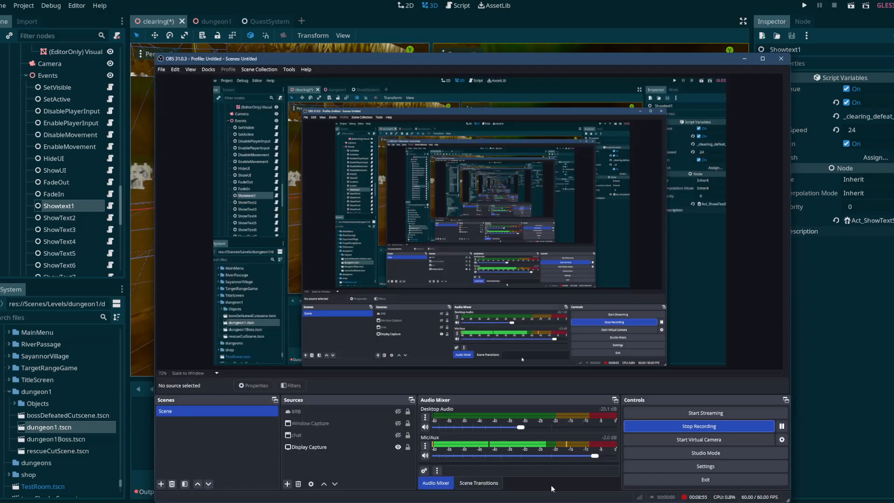
{"action": "left_click_drag", "start_coordinate": [655, 58], "coordinate": [630, 48]}
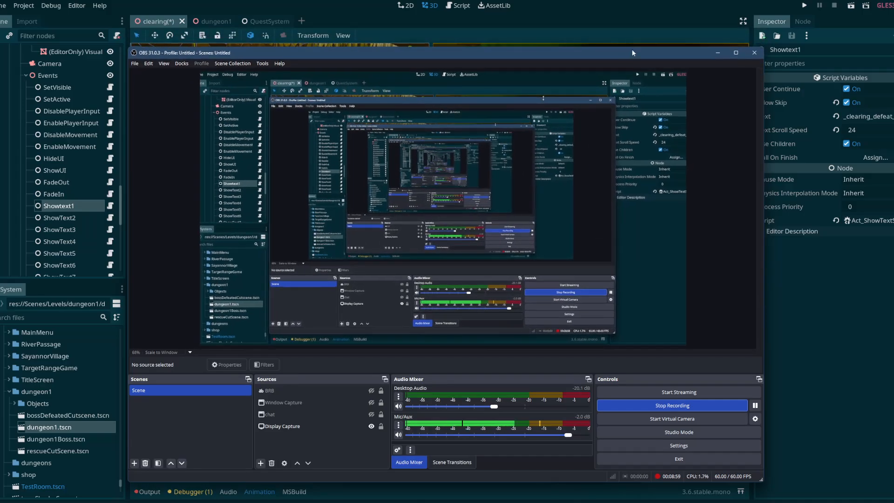